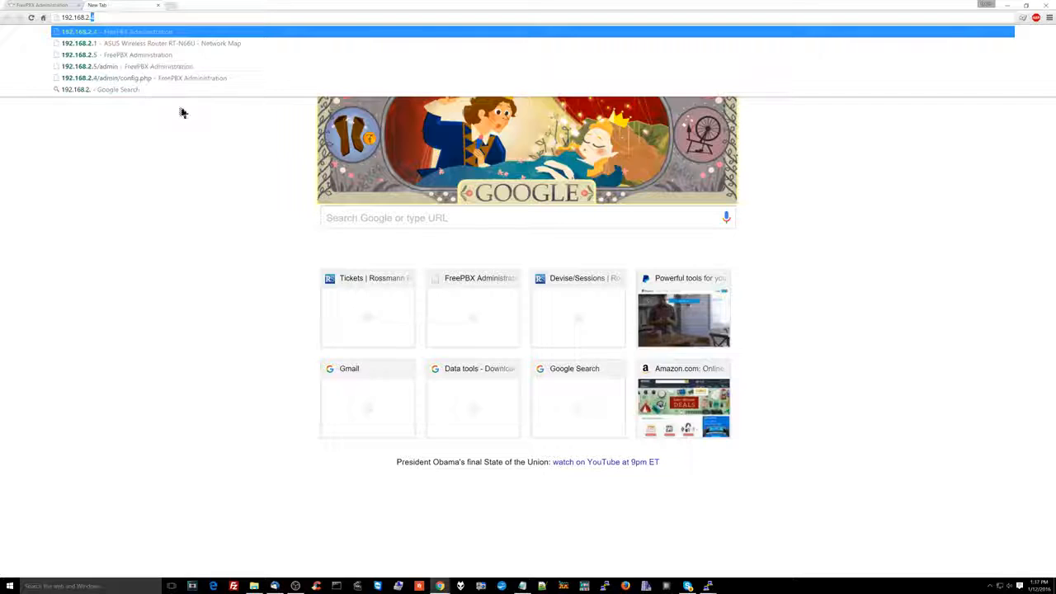
Load the FreePBX administration site at 192.168.2.5 and open the Outbound Routes page for adding a route.
{"action": "key", "text": "Return"}
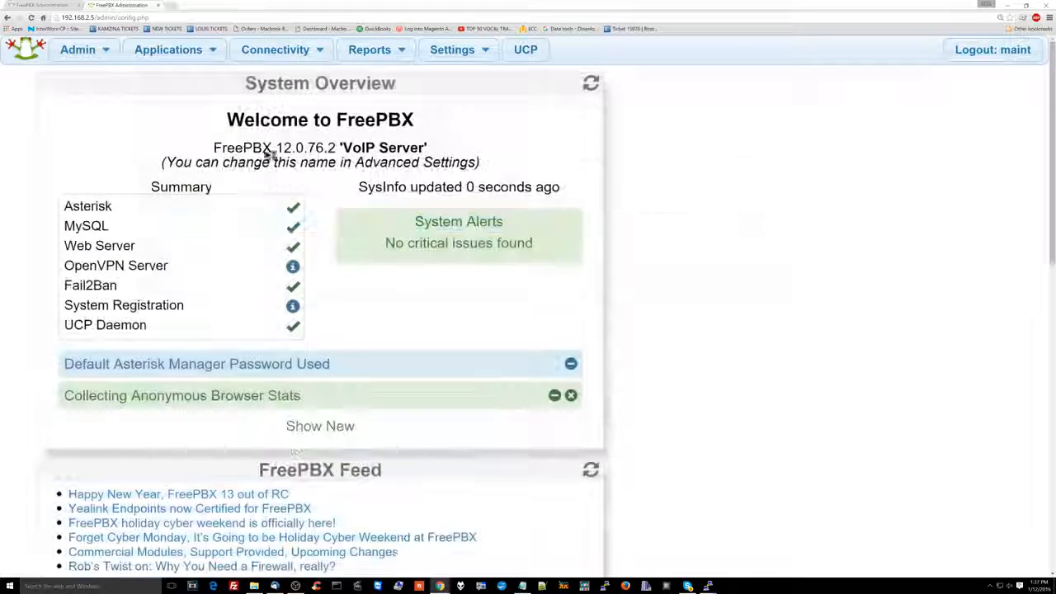
{"action": "left_click", "coordinate": [274, 50]}
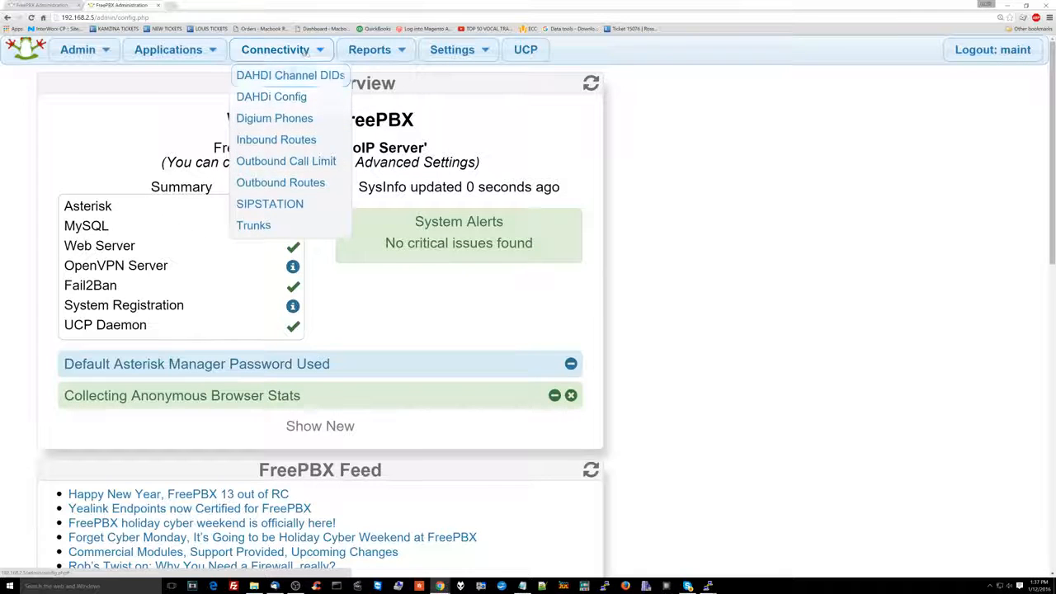
{"action": "mouse_move", "coordinate": [264, 61]}
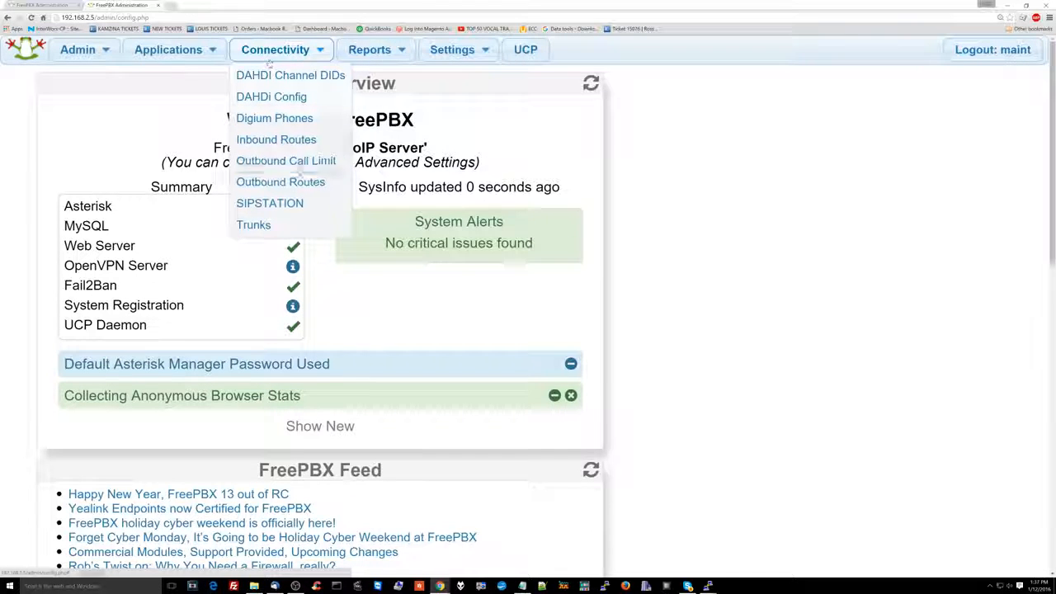
{"action": "left_click", "coordinate": [302, 184]}
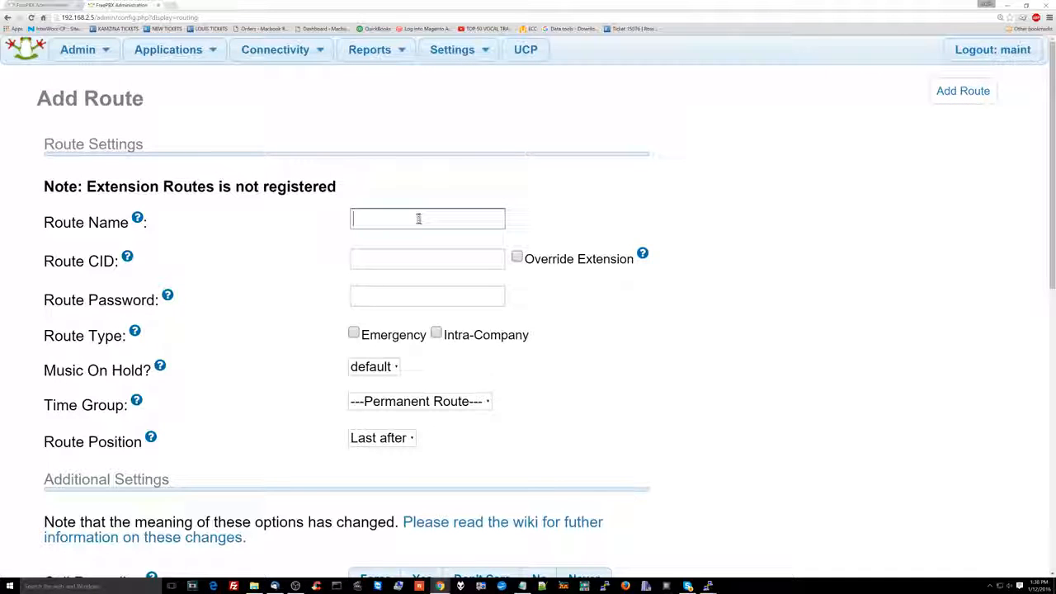
Name the new outbound route VP5 and enter the phone number as its route CID.
{"action": "type", "text": "VP5"}
{"action": "key", "text": "Tab"}
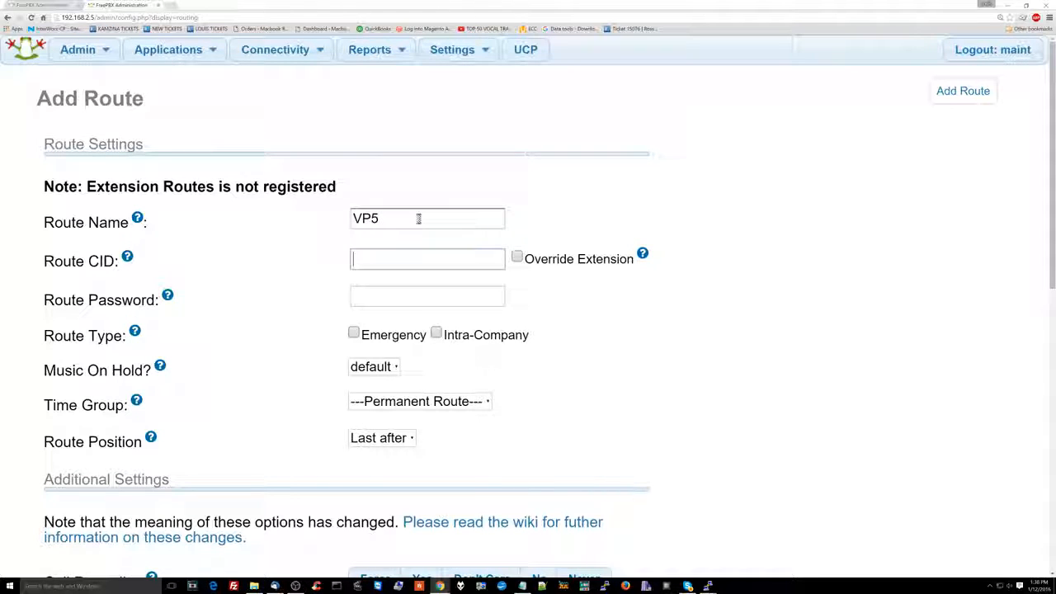
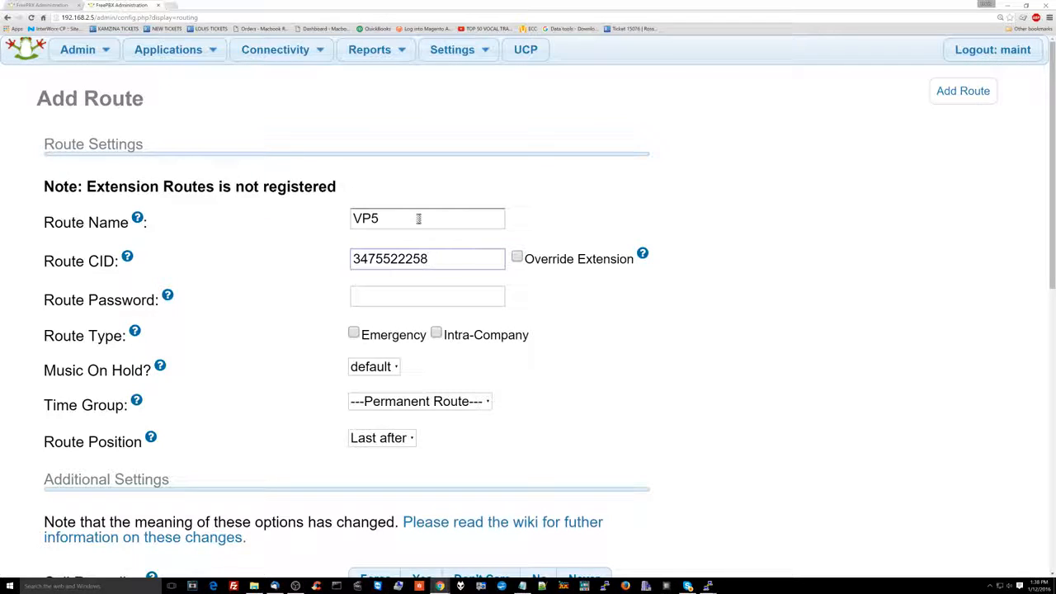
Set call recording to Yes for the new outbound route, leaving the route password empty.
{"action": "scroll", "coordinate": [418, 219], "scroll_direction": "down", "scroll_amount": 8}
{"action": "scroll", "coordinate": [418, 219], "scroll_direction": "up", "scroll_amount": 8}
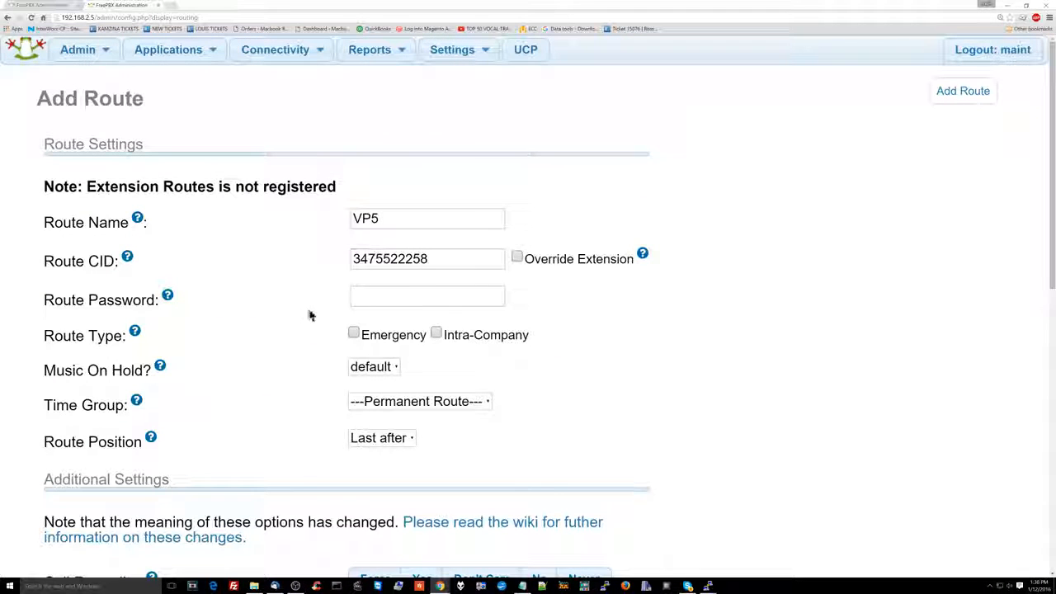
{"action": "double_click", "coordinate": [128, 302]}
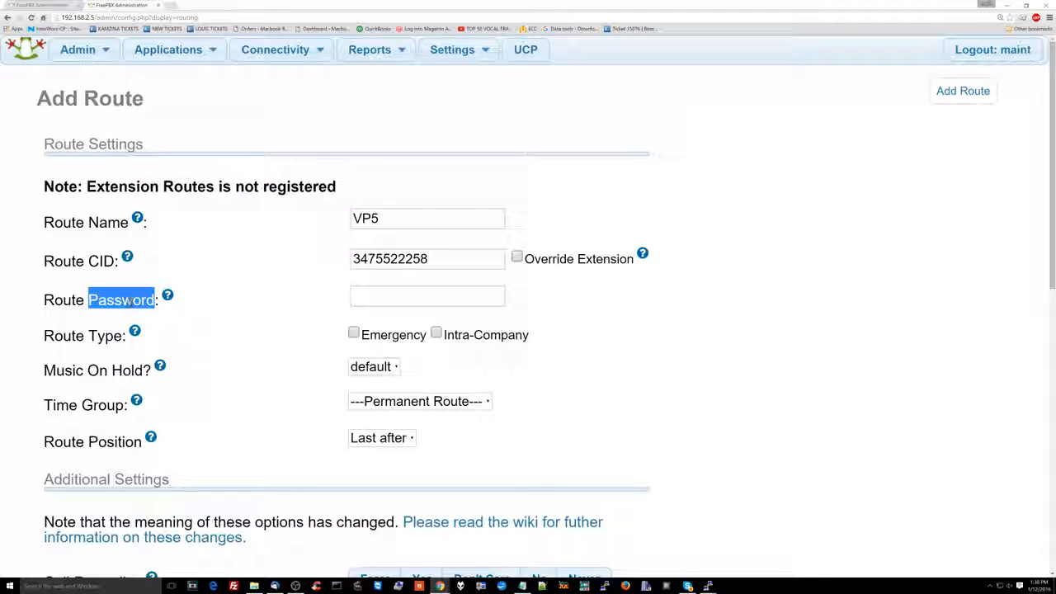
{"action": "triple_click", "coordinate": [128, 302]}
{"action": "scroll", "coordinate": [129, 302], "scroll_direction": "down", "scroll_amount": 1}
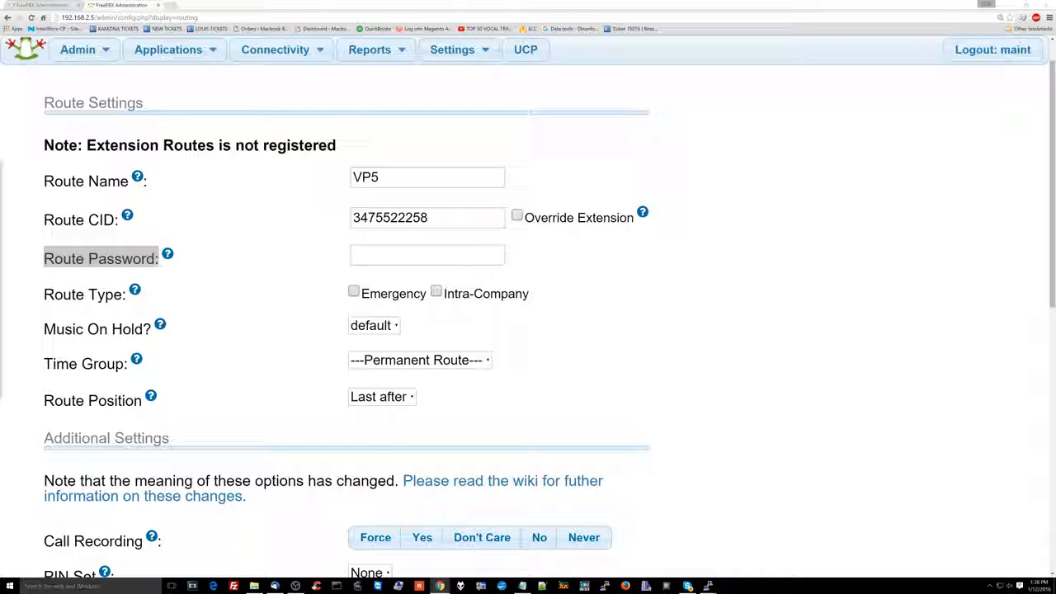
{"action": "scroll", "coordinate": [243, 344], "scroll_direction": "down", "scroll_amount": 5}
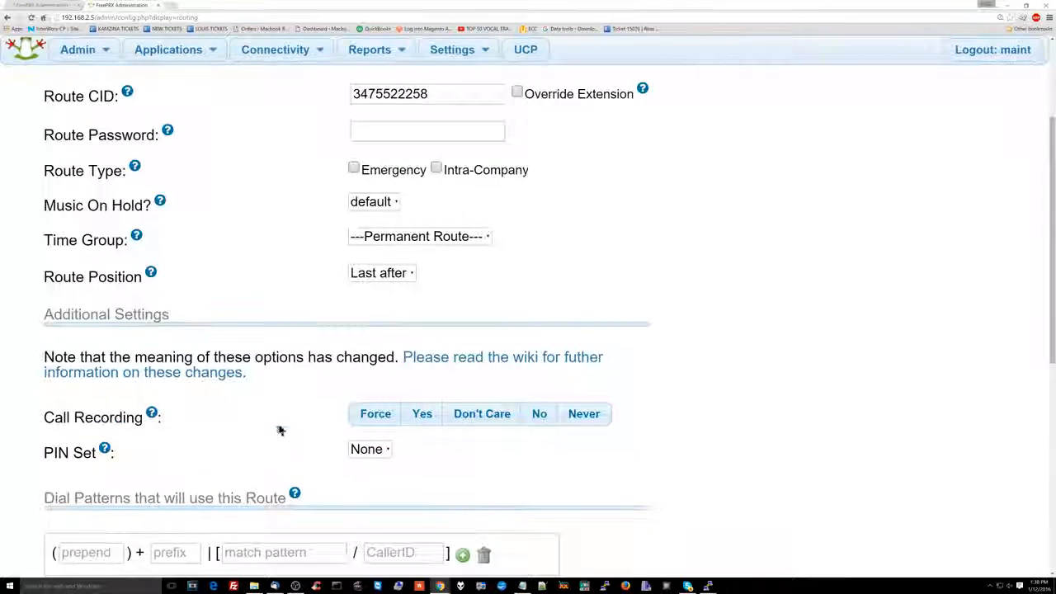
{"action": "scroll", "coordinate": [248, 504], "scroll_direction": "down", "scroll_amount": 1}
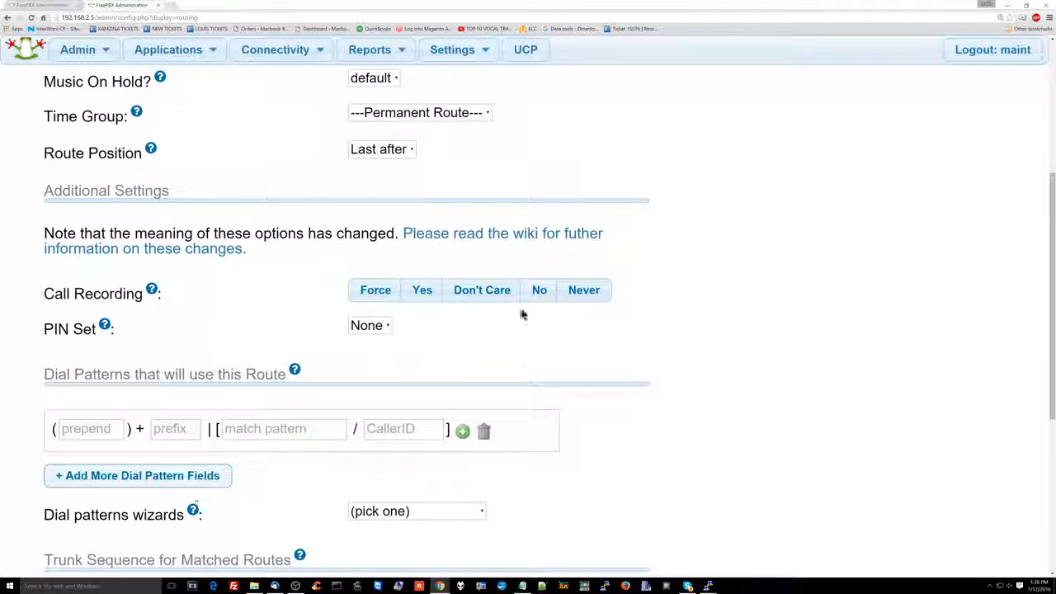
{"action": "left_click", "coordinate": [437, 298]}
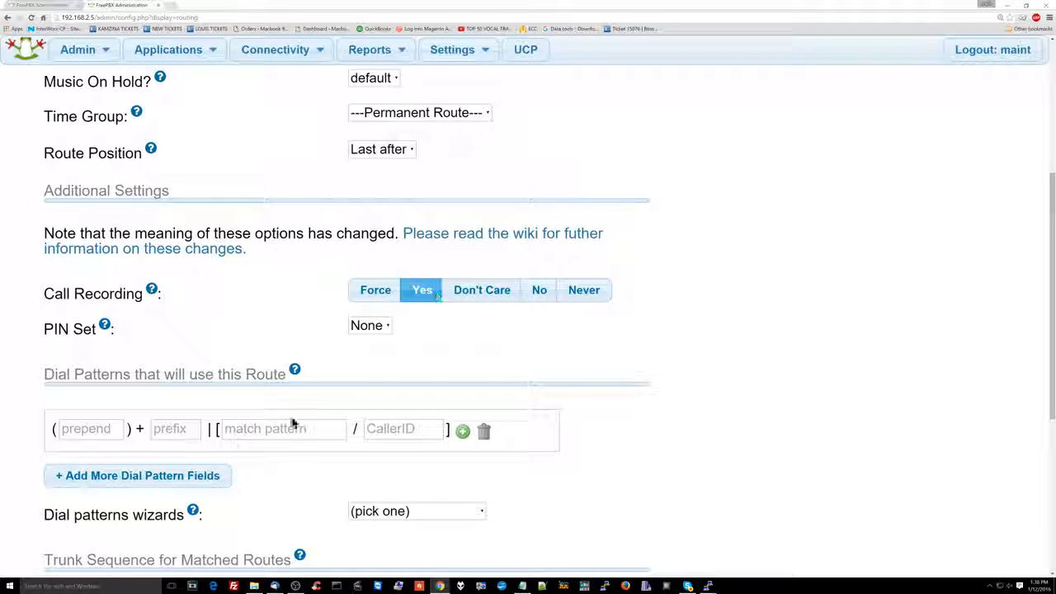
Add more blank dial pattern rows to the route so that at least six are available.
{"action": "left_click", "coordinate": [157, 476]}
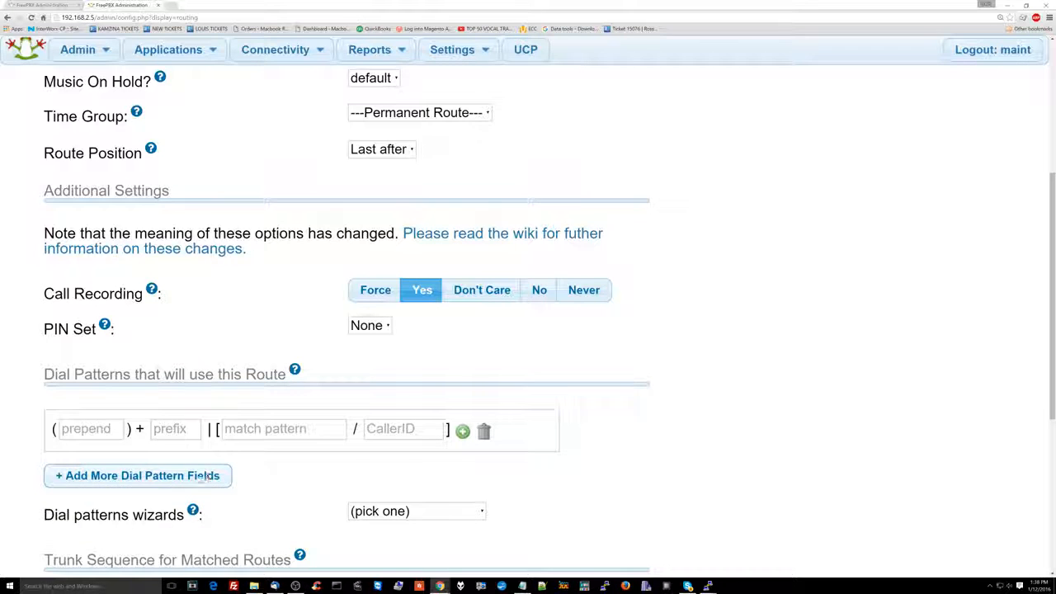
{"action": "left_click", "coordinate": [182, 509]}
{"action": "scroll", "coordinate": [180, 467], "scroll_direction": "down", "scroll_amount": 1}
{"action": "scroll", "coordinate": [180, 467], "scroll_direction": "down", "scroll_amount": 1}
{"action": "left_click", "coordinate": [182, 467]}
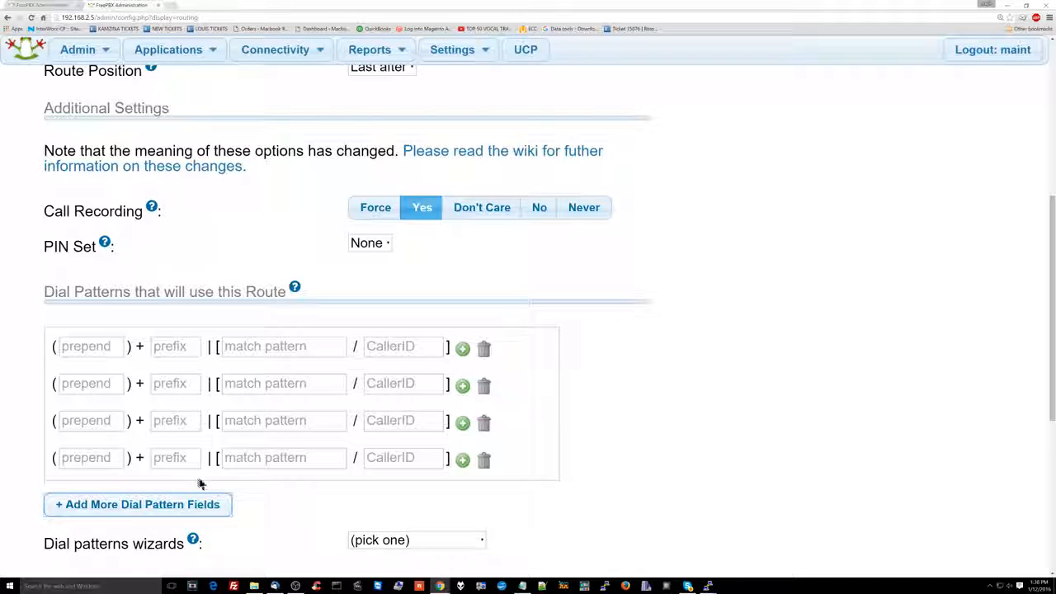
{"action": "left_click", "coordinate": [195, 501]}
{"action": "left_click", "coordinate": [187, 530]}
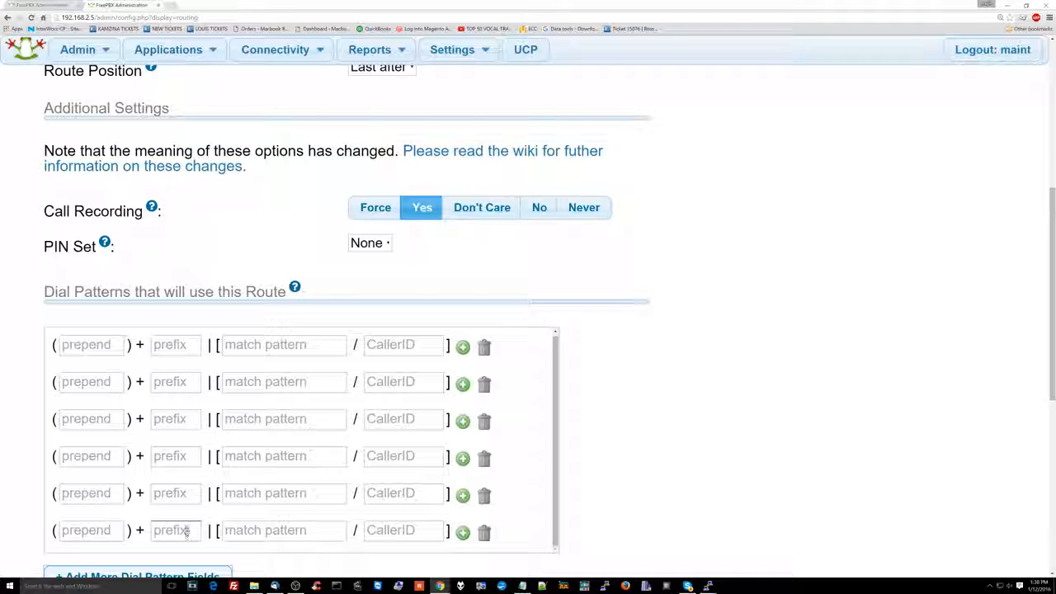
Enter 1800NXXXXXX as the match pattern in the first dial pattern row.
{"action": "left_click", "coordinate": [292, 350]}
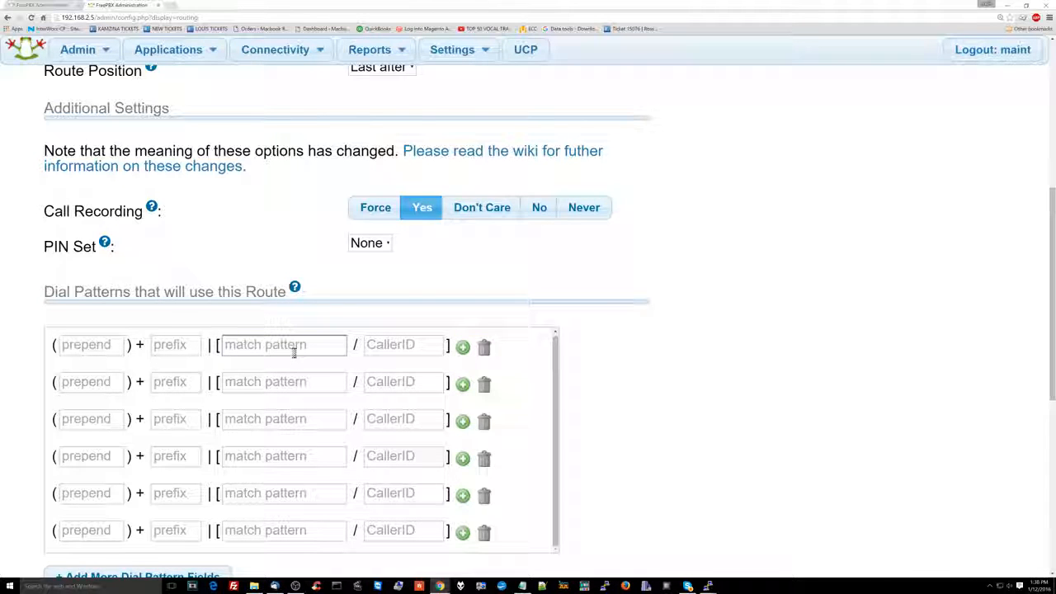
{"action": "type", "text": "1800NXXXXXX"}
{"action": "key", "text": "Tab"}
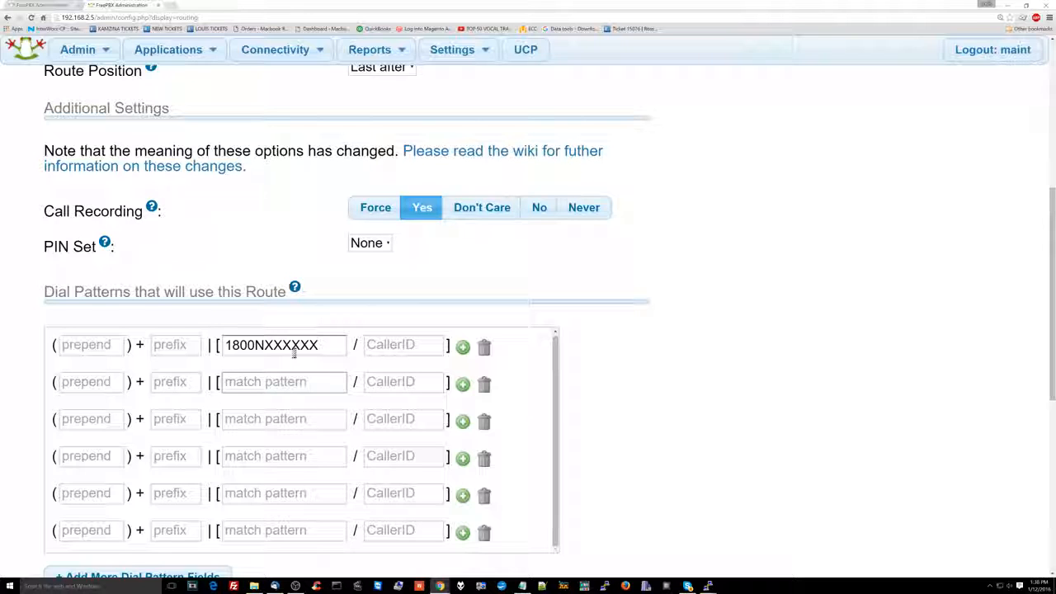
{"action": "type", "text": "1877"}
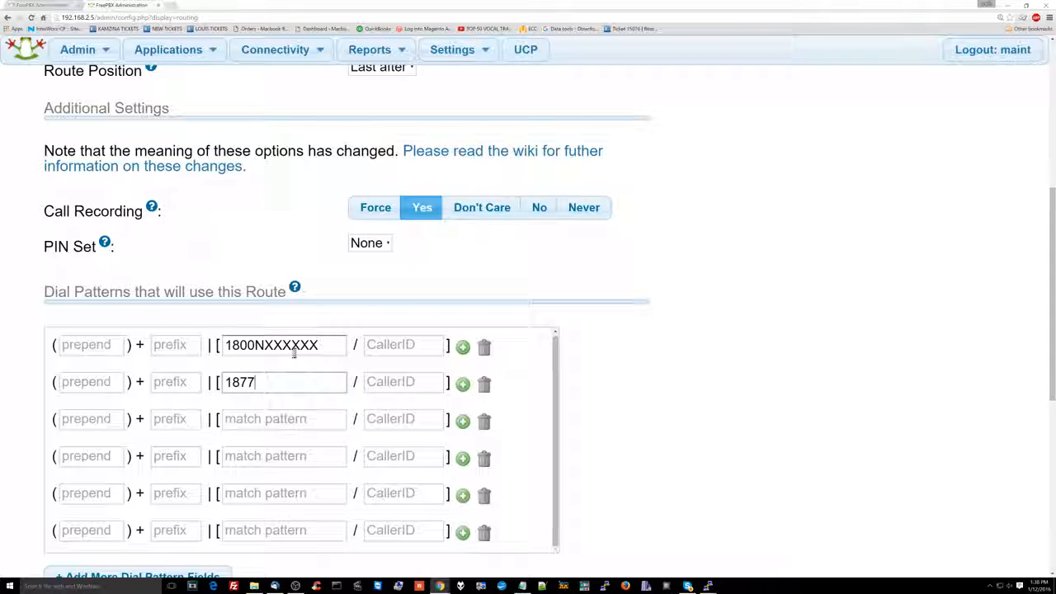
{"action": "type", "text": "NXX"}
{"action": "key", "text": "BackSpace"}
{"action": "key", "text": "BackSpace"}
{"action": "key", "text": "BackSpace"}
{"action": "key", "text": "BackSpace"}
{"action": "key", "text": "BackSpace"}
{"action": "key", "text": "BackSpace"}
{"action": "key", "text": "BackSpace"}
{"action": "key", "text": "BackSpace"}
{"action": "key", "text": "BackSpace"}
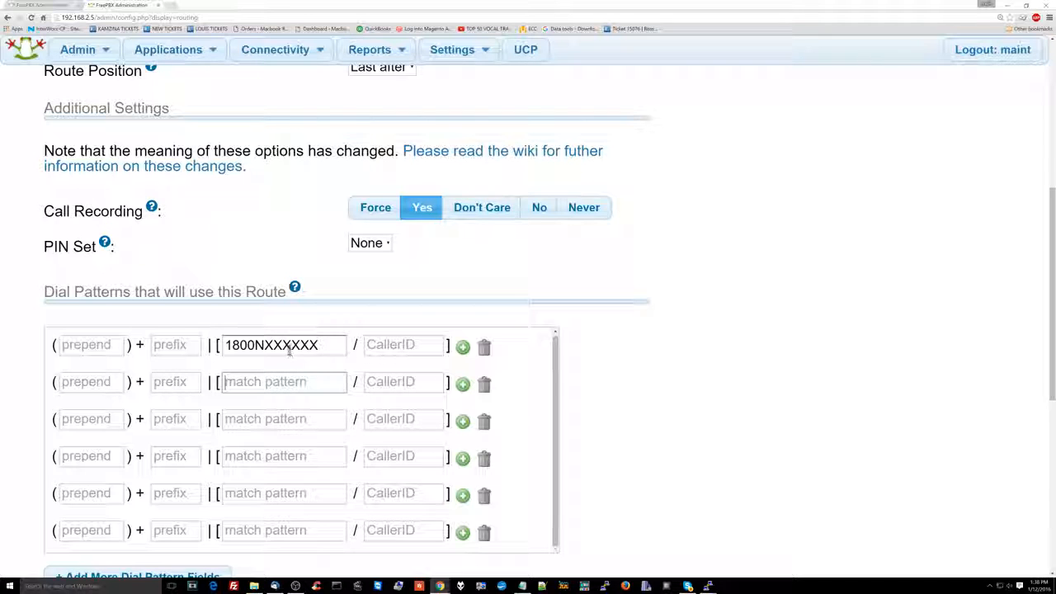
Replace the part after 1800N in the first row's match pattern with XXXXXX.
{"action": "left_click_drag", "start_coordinate": [265, 346], "coordinate": [346, 357]}
{"action": "key", "text": "BackSpace"}
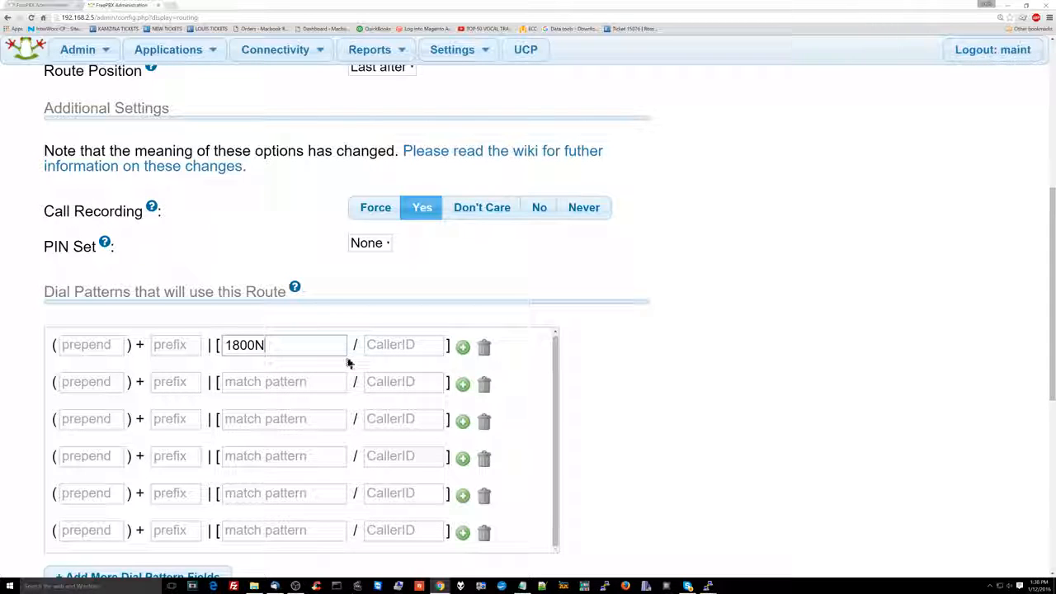
{"action": "type", "text": "XXXXXX"}
Enter 1877NXXXXXX as the match pattern in the second dial pattern row.
{"action": "key", "text": "Tab"}
{"action": "key", "text": "Tab"}
{"action": "key", "text": "Tab"}
{"action": "key", "text": "Tab"}
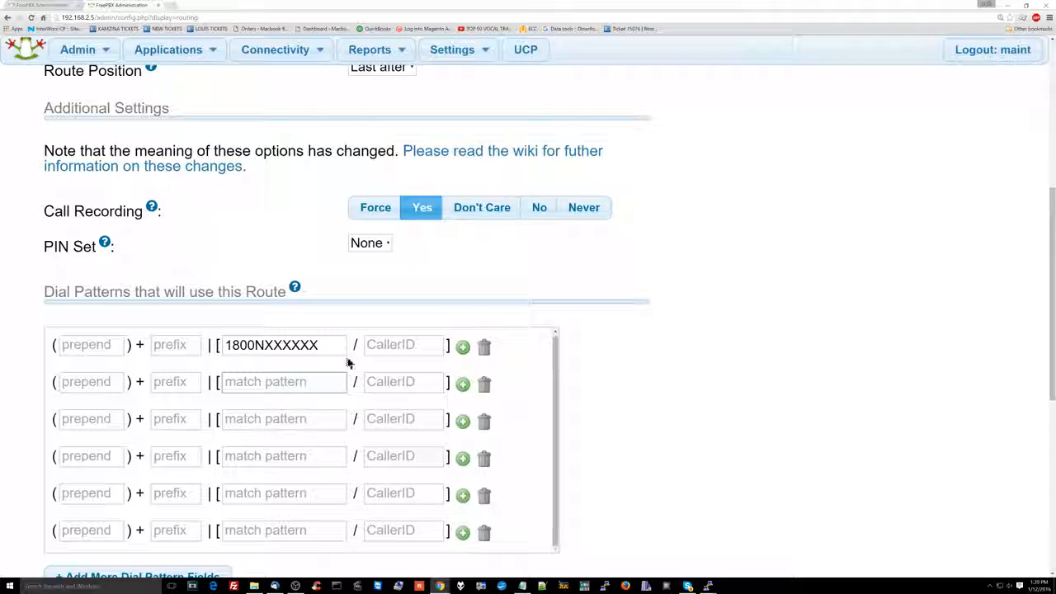
{"action": "type", "text": "18"}
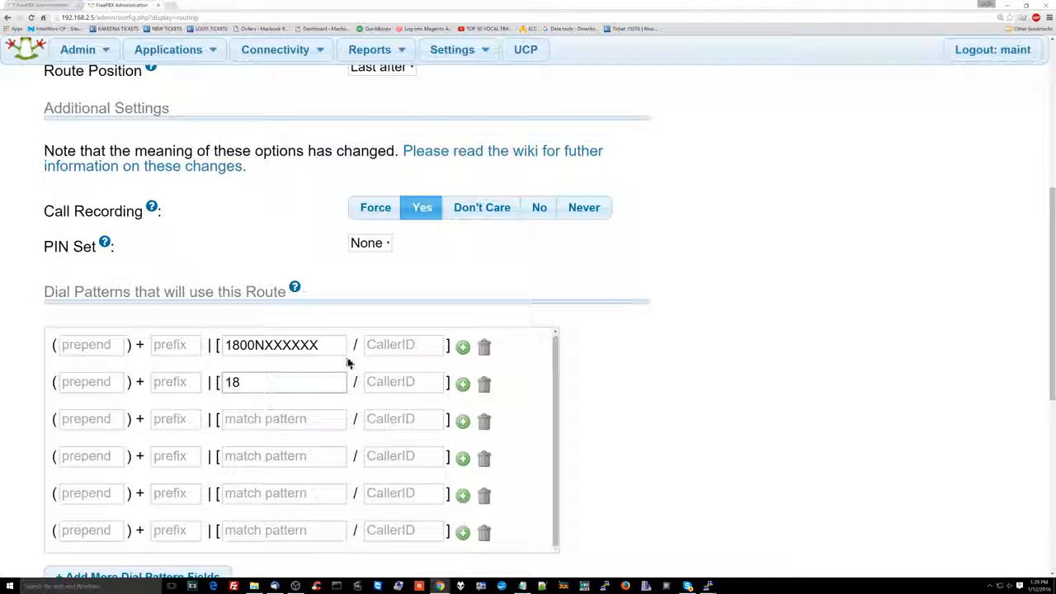
{"action": "type", "text": "77NXXXXXXX"}
Enter 1888NXXXXXX as the match pattern in the third dial pattern row.
{"action": "key", "text": "Tab"}
{"action": "key", "text": "Tab"}
{"action": "key", "text": "Tab"}
{"action": "key", "text": "Tab"}
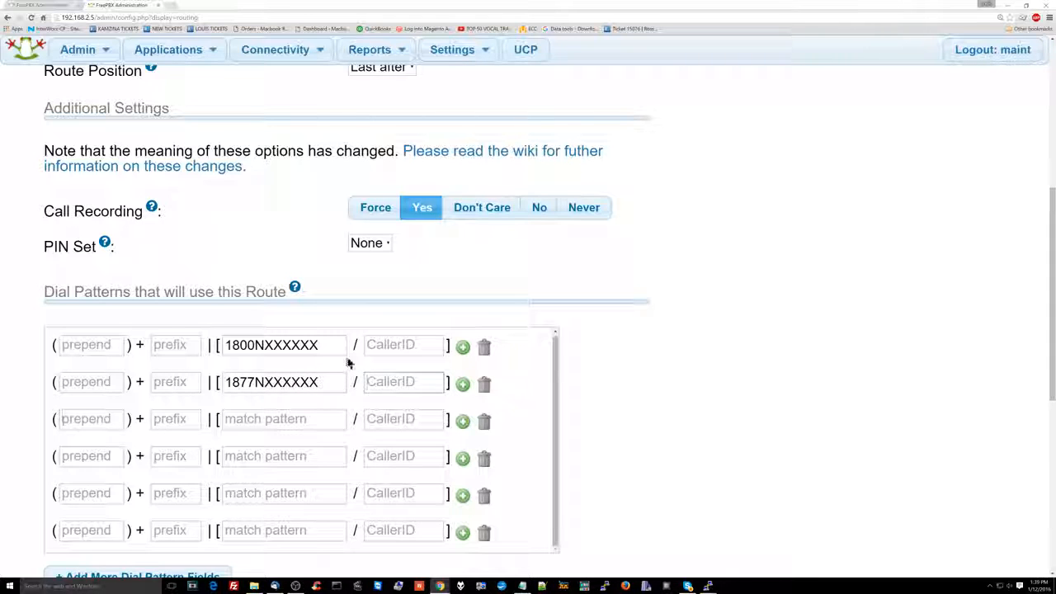
{"action": "type", "text": "1"}
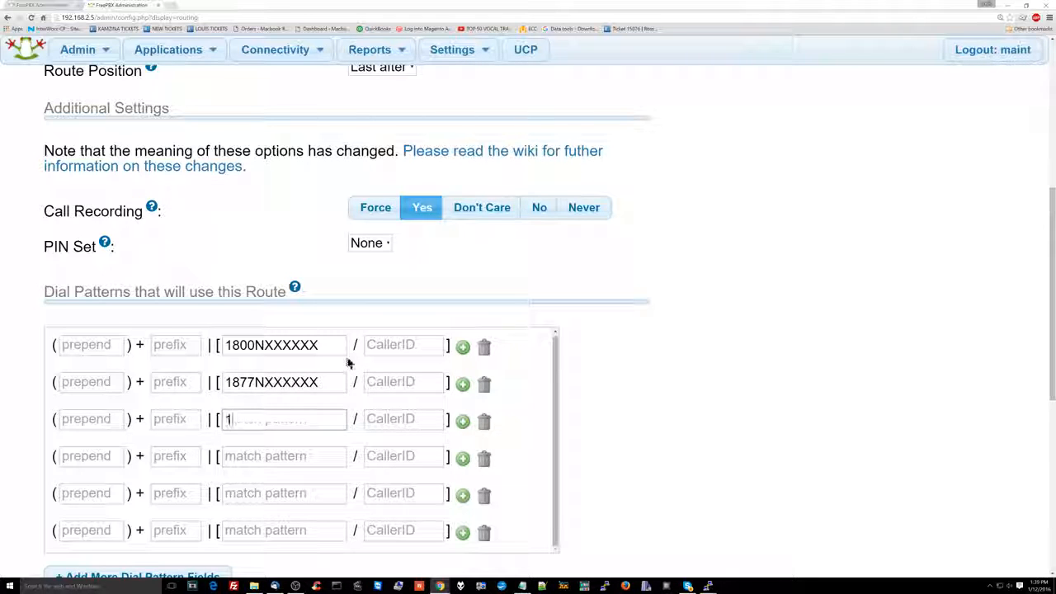
{"action": "type", "text": "888NXXXXXX"}
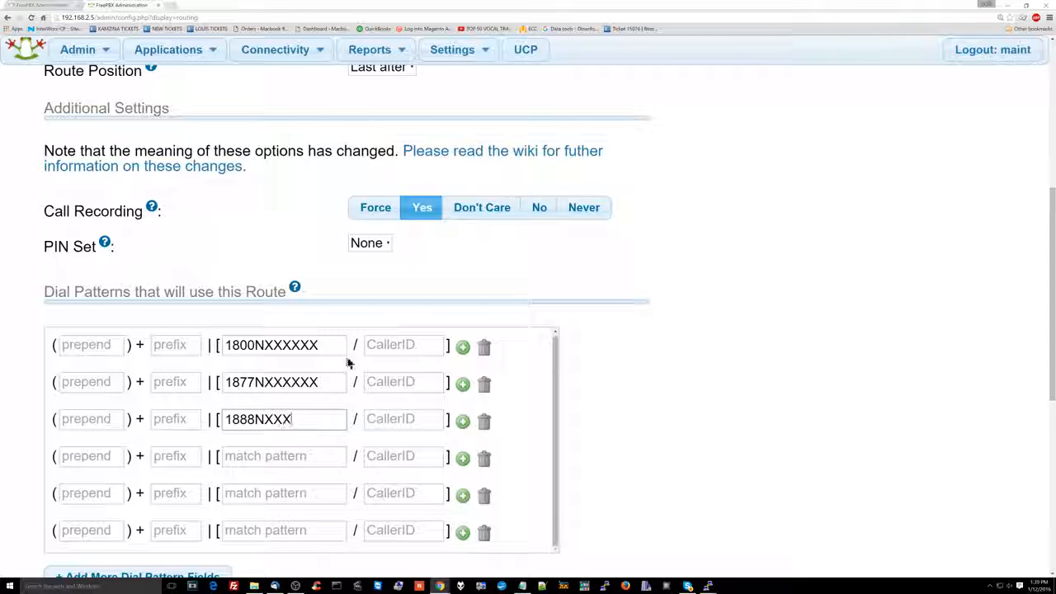
Enter 311 as the match pattern in the fourth dial pattern row.
{"action": "key", "text": "Tab"}
{"action": "key", "text": "Tab"}
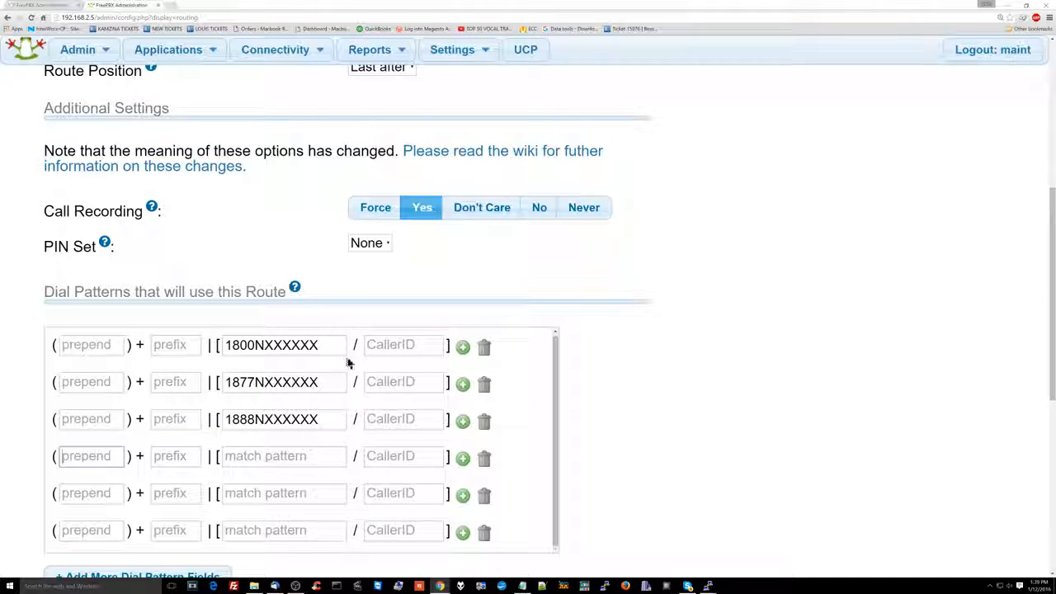
{"action": "key", "text": "Tab"}
{"action": "key", "text": "Tab"}
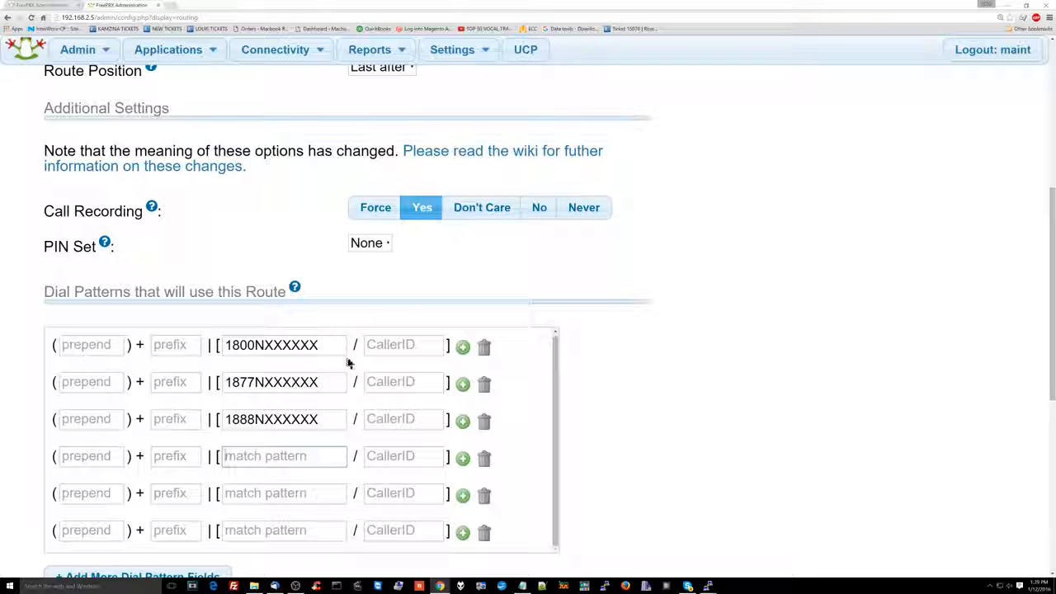
{"action": "type", "text": "311"}
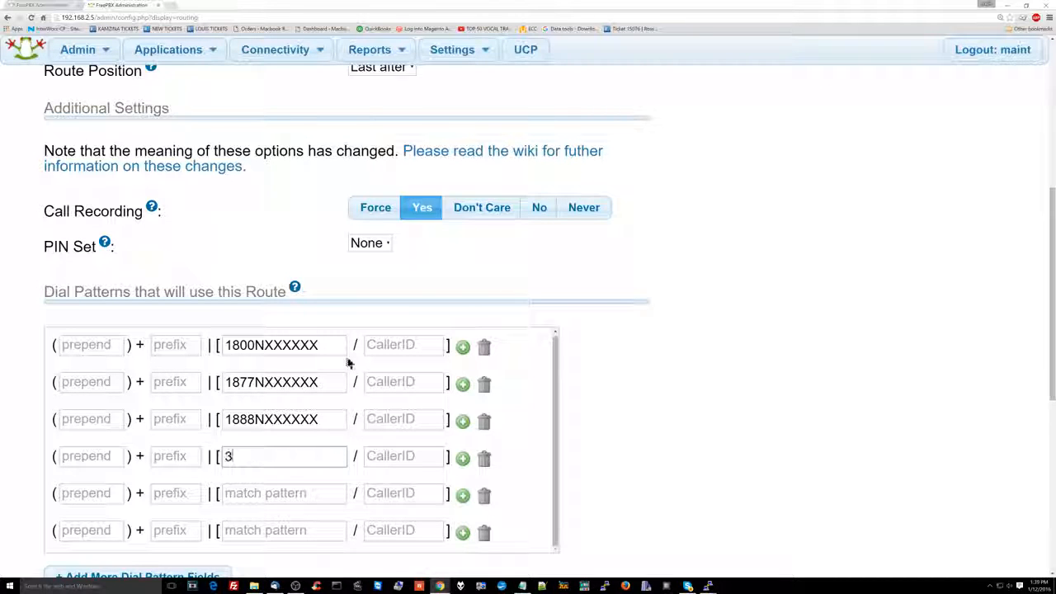
Set the prepend value of the fifth dial pattern row to 1.
{"action": "key", "text": "Tab"}
{"action": "key", "text": "Tab"}
{"action": "key", "text": "Tab"}
{"action": "key", "text": "Tab"}
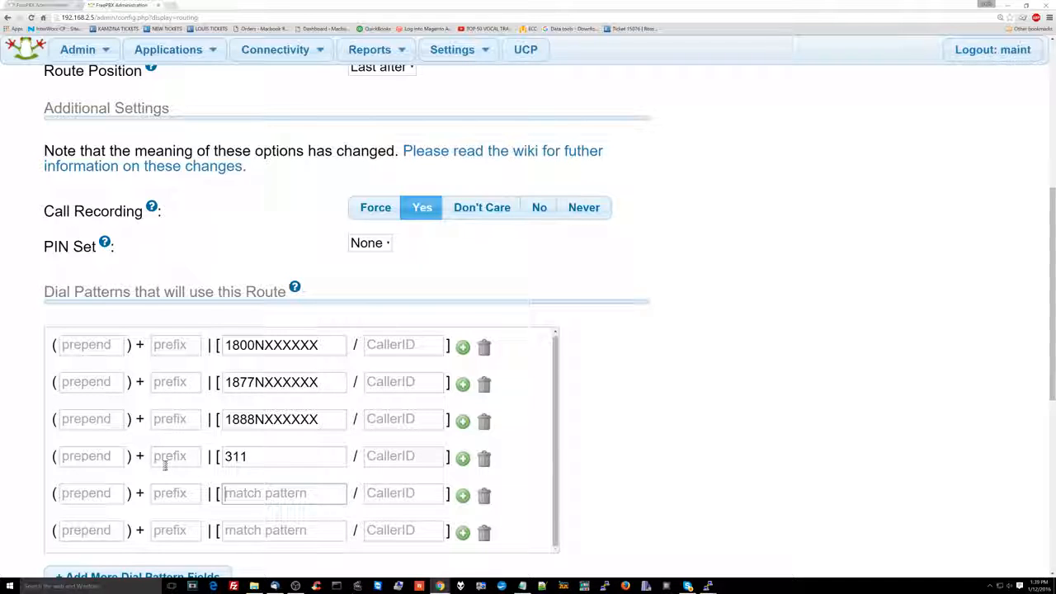
{"action": "left_click", "coordinate": [111, 495]}
{"action": "type", "text": "1"}
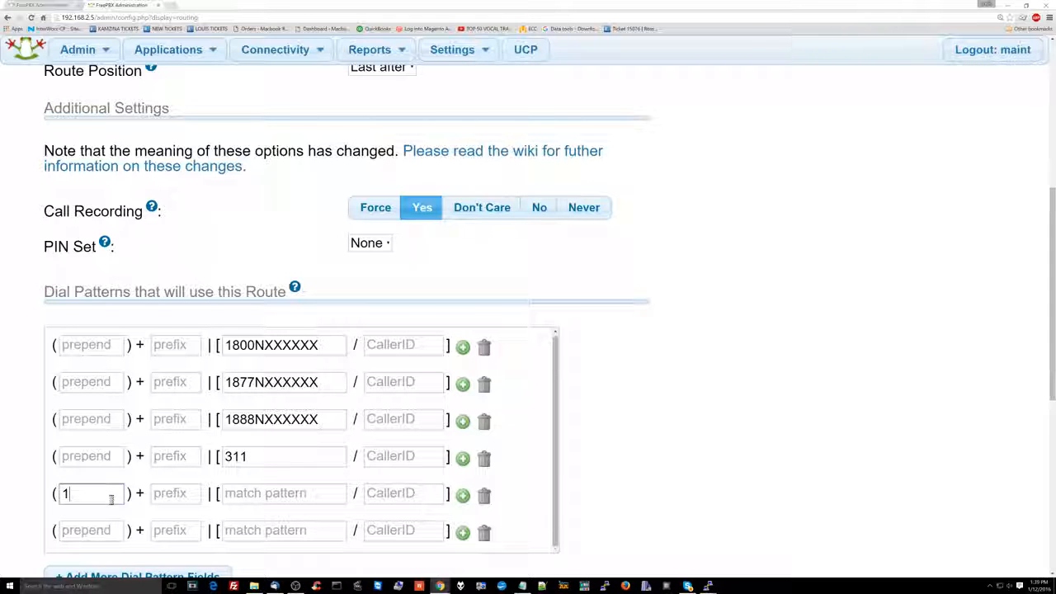
{"action": "key", "text": "Tab"}
{"action": "key", "text": "Tab"}
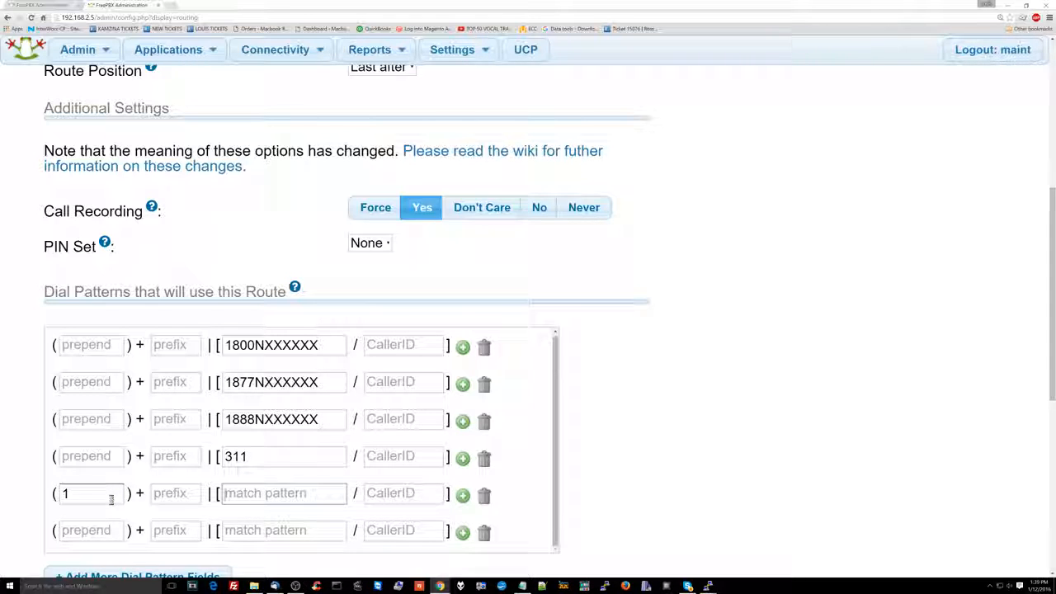
{"action": "type", "text": "NX"}
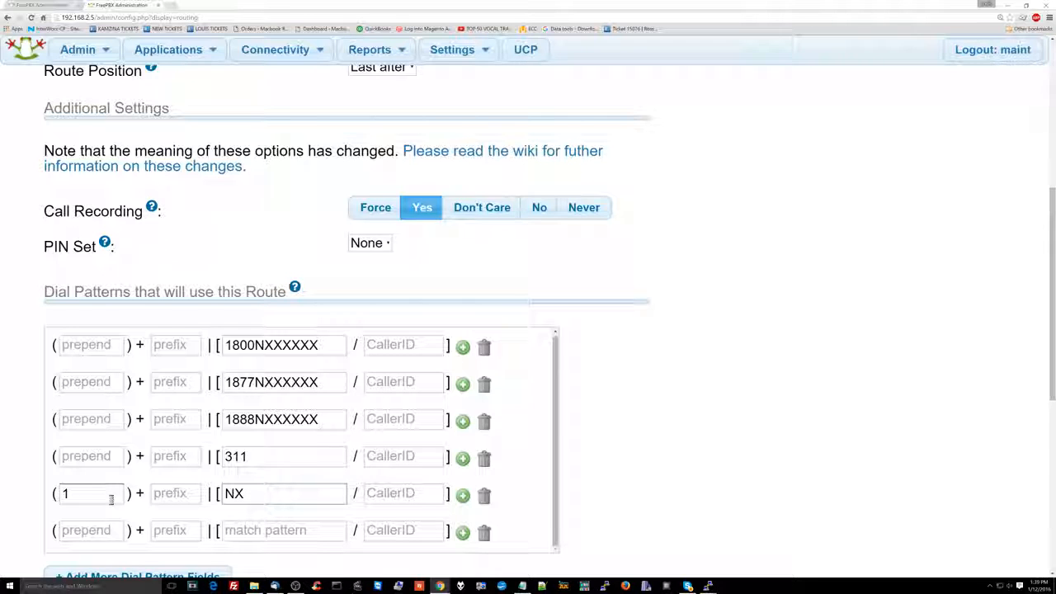
{"action": "type", "text": "XNXXX"}
{"action": "key", "text": "ctrl+a"}
{"action": "key", "text": "BackSpace"}
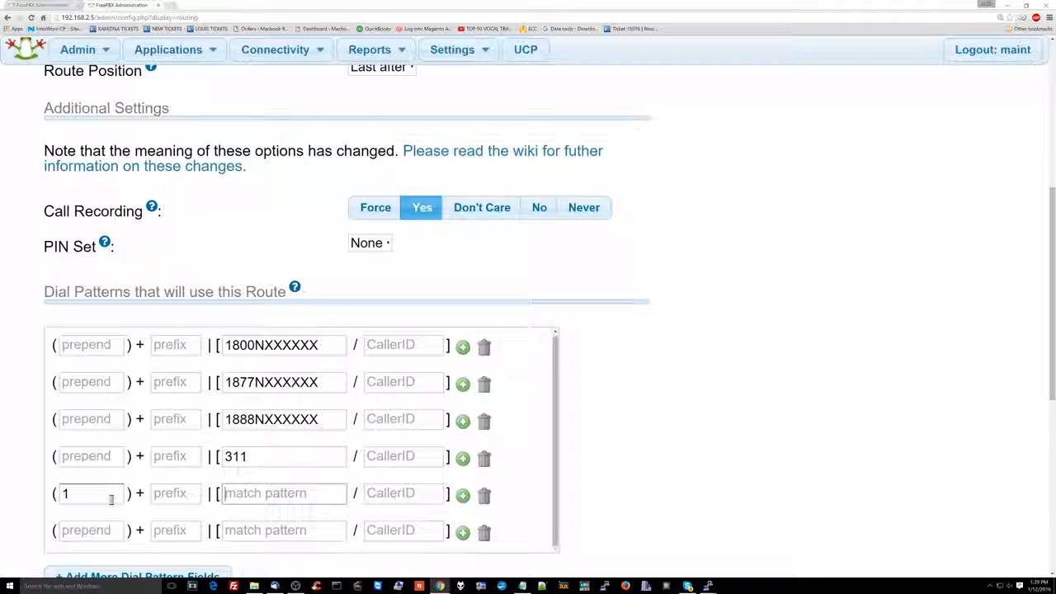
Enter NXXNXXXXXX as the match pattern in the fifth dial pattern row.
{"action": "type", "text": "NXX"}
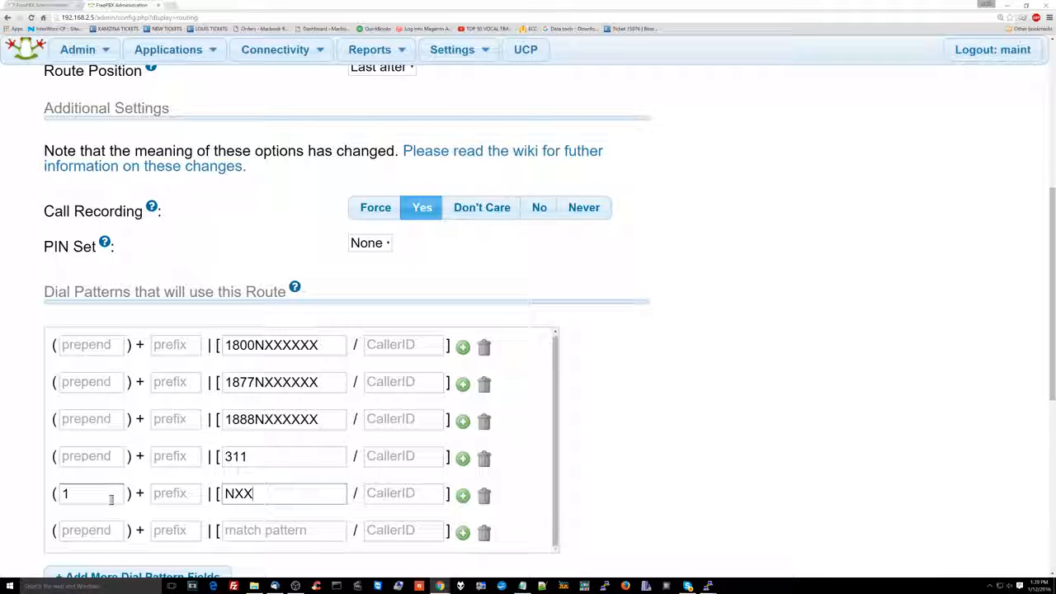
{"action": "type", "text": "NXXXXXX"}
{"action": "key", "text": "Tab"}
{"action": "key", "text": "Tab"}
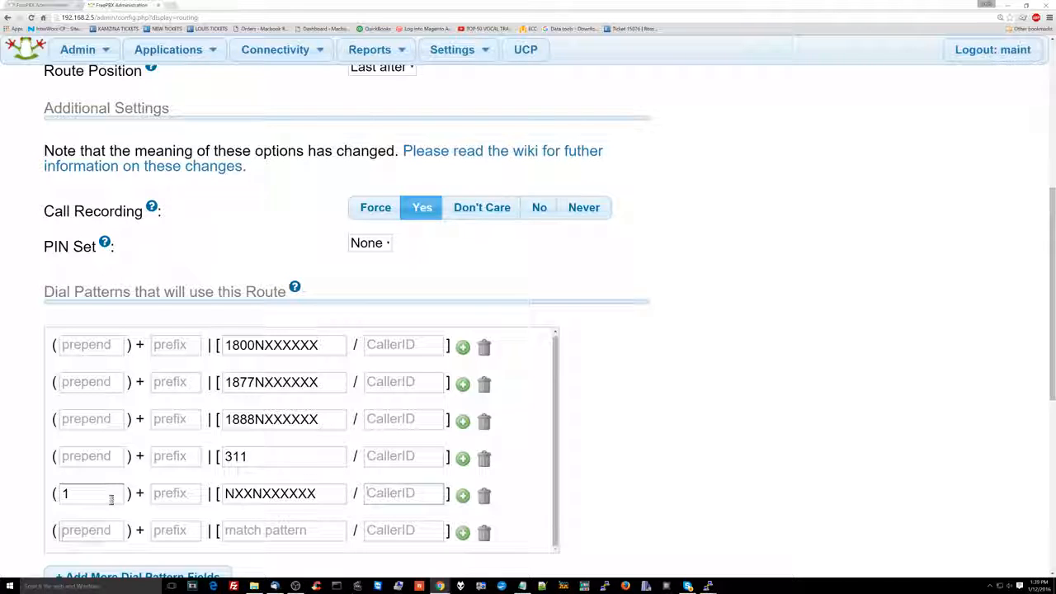
{"action": "key", "text": "Tab"}
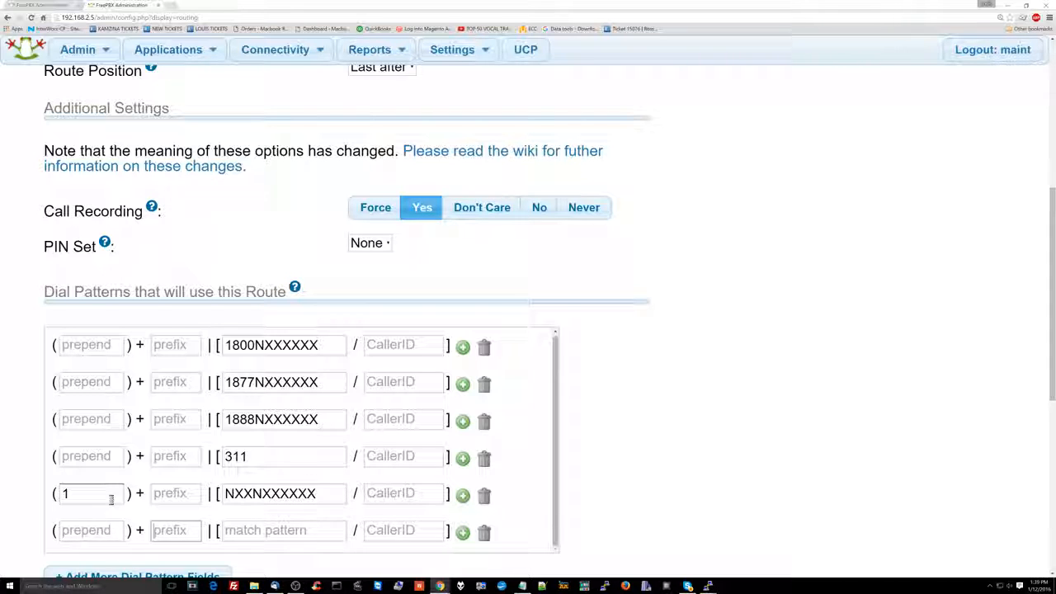
{"action": "key", "text": "Tab"}
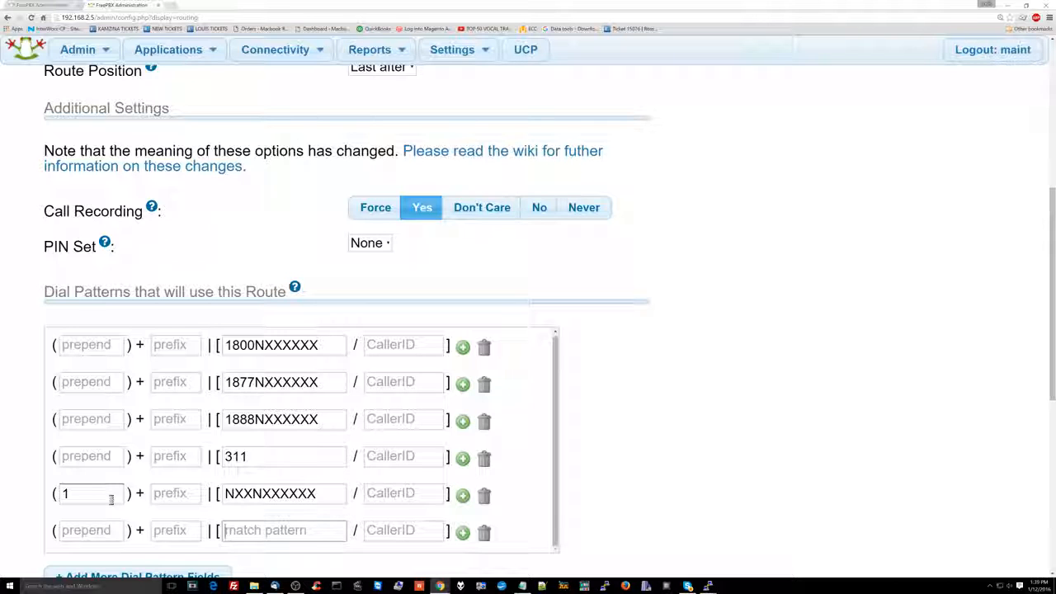
{"action": "double_click", "coordinate": [238, 492]}
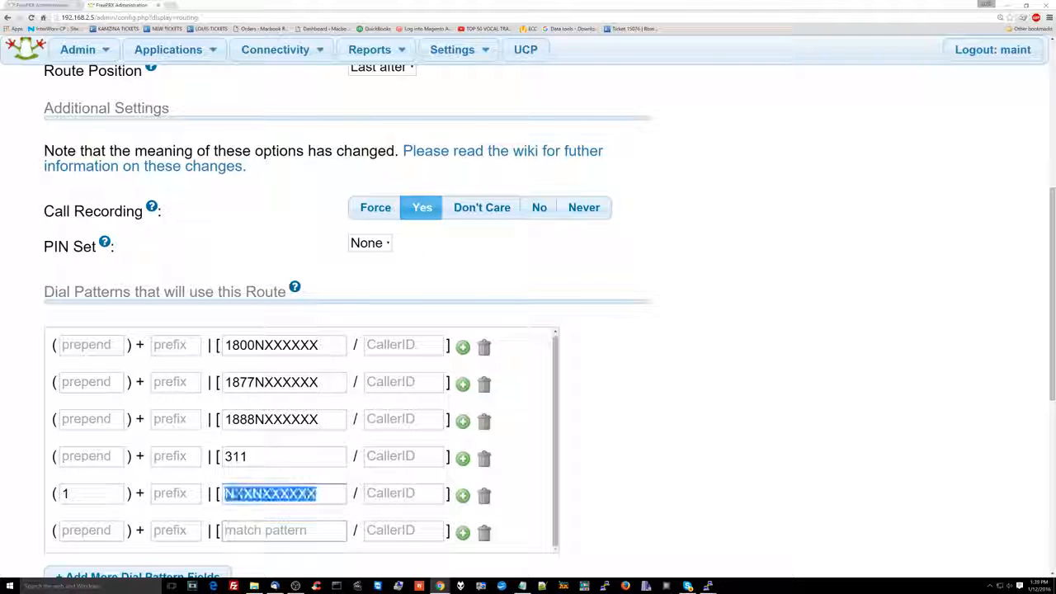
{"action": "left_click", "coordinate": [250, 492]}
{"action": "double_click", "coordinate": [249, 493]}
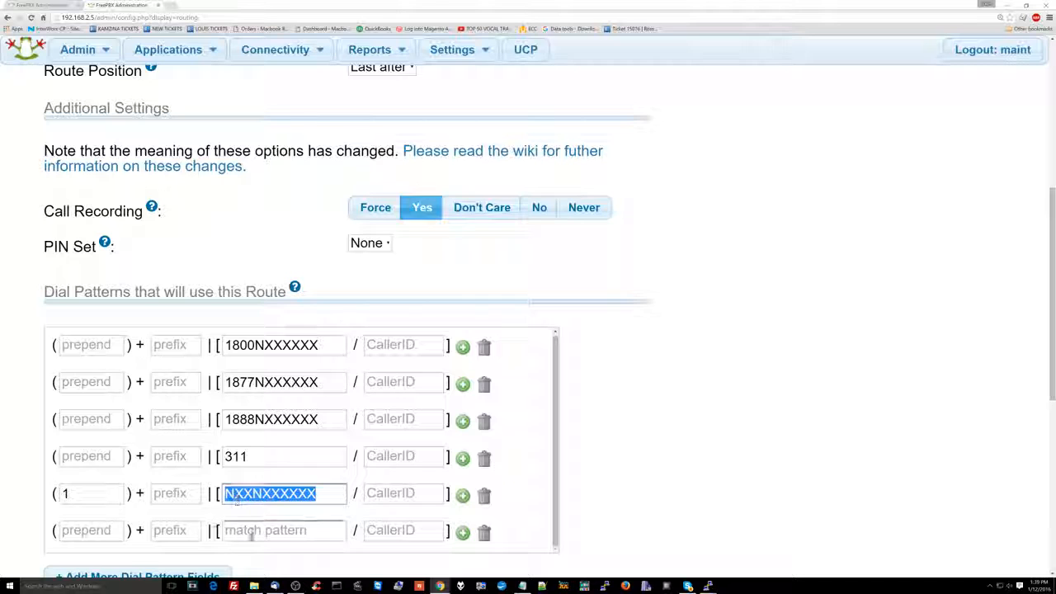
{"action": "left_click", "coordinate": [74, 494]}
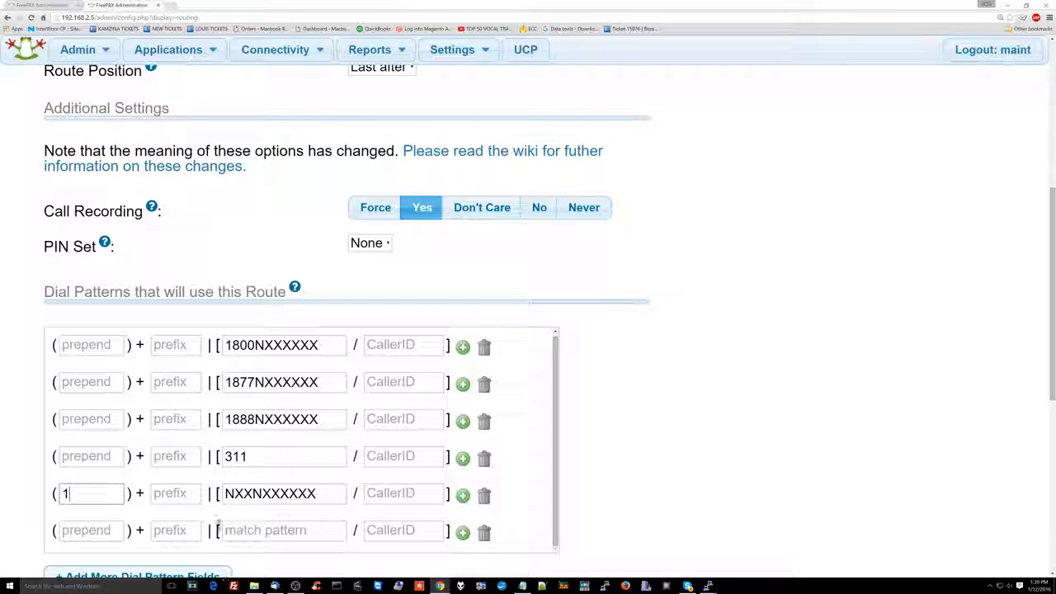
Enter NXXXXX as the match pattern in the sixth dial pattern row.
{"action": "left_click", "coordinate": [231, 535]}
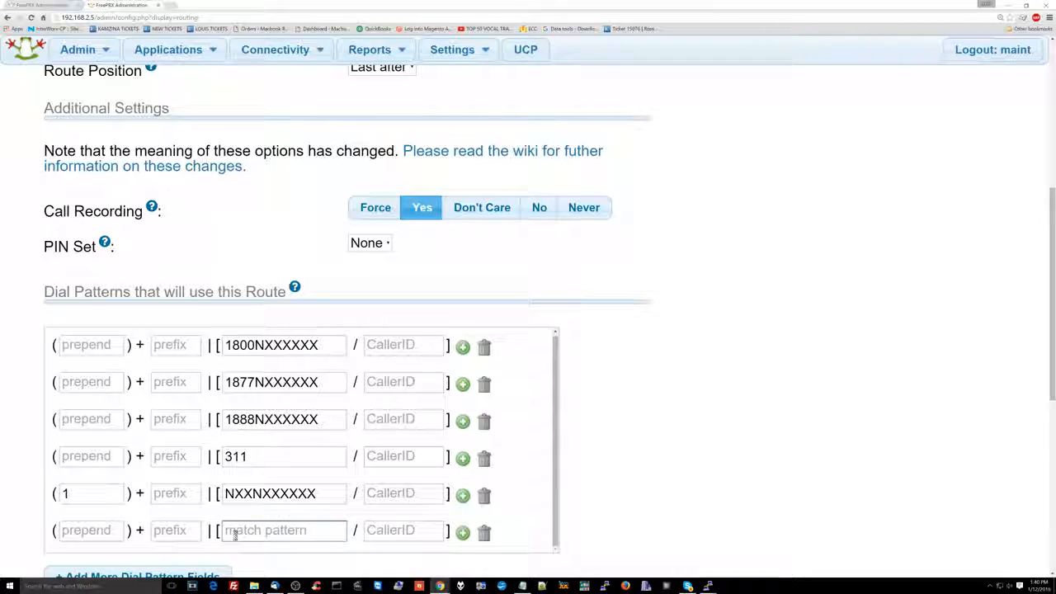
{"action": "left_click", "coordinate": [235, 534]}
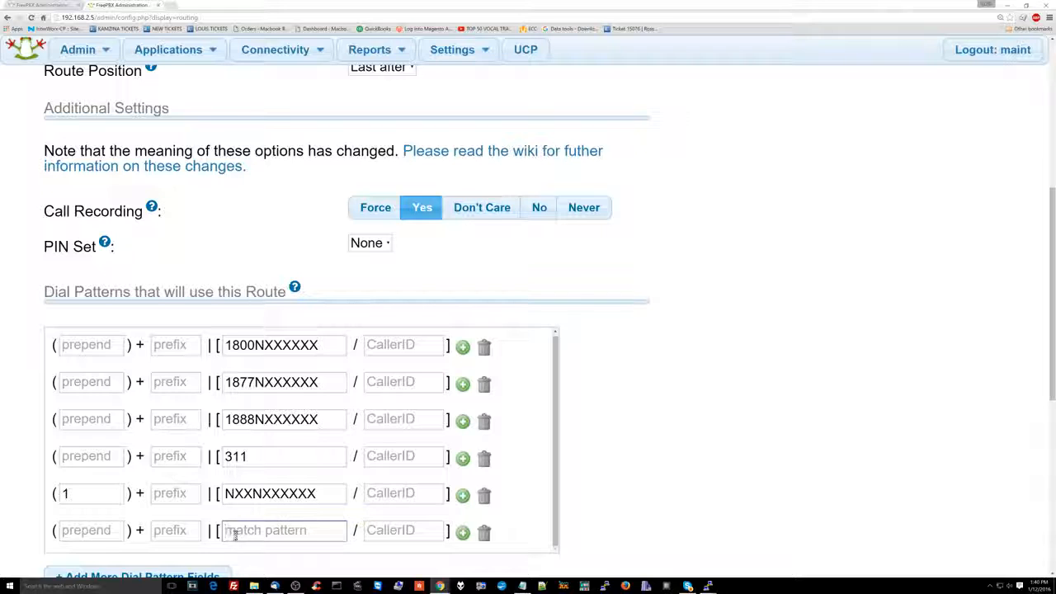
{"action": "type", "text": "NXXXXX"}
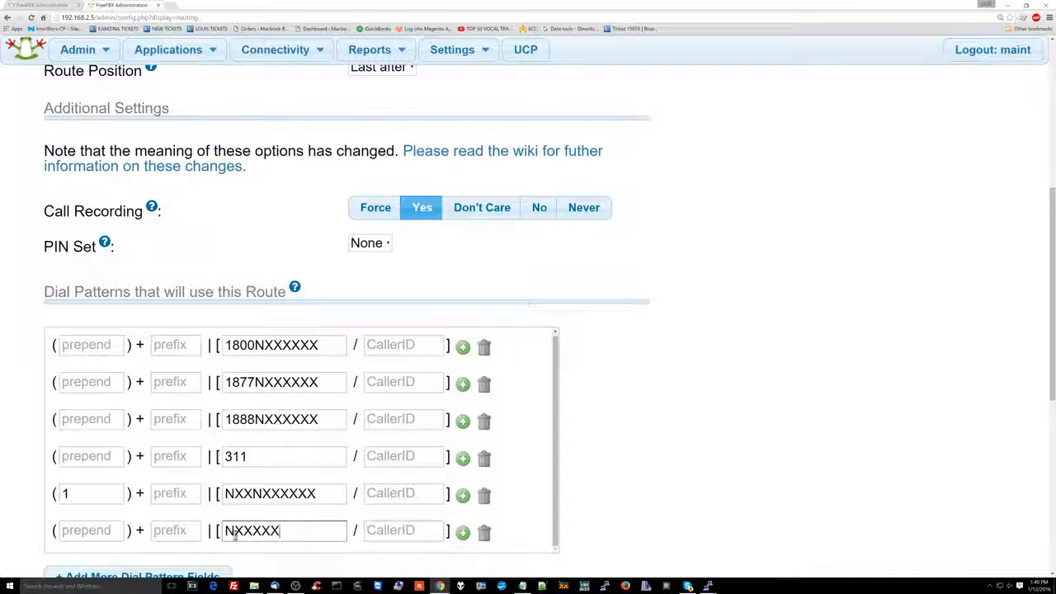
{"action": "key", "text": "Tab"}
Set the trunk sequence for matched routes to voicepulsefive first and DAHDI/g0 second.
{"action": "scroll", "coordinate": [254, 520], "scroll_direction": "down", "scroll_amount": 1}
{"action": "scroll", "coordinate": [255, 519], "scroll_direction": "down", "scroll_amount": 3}
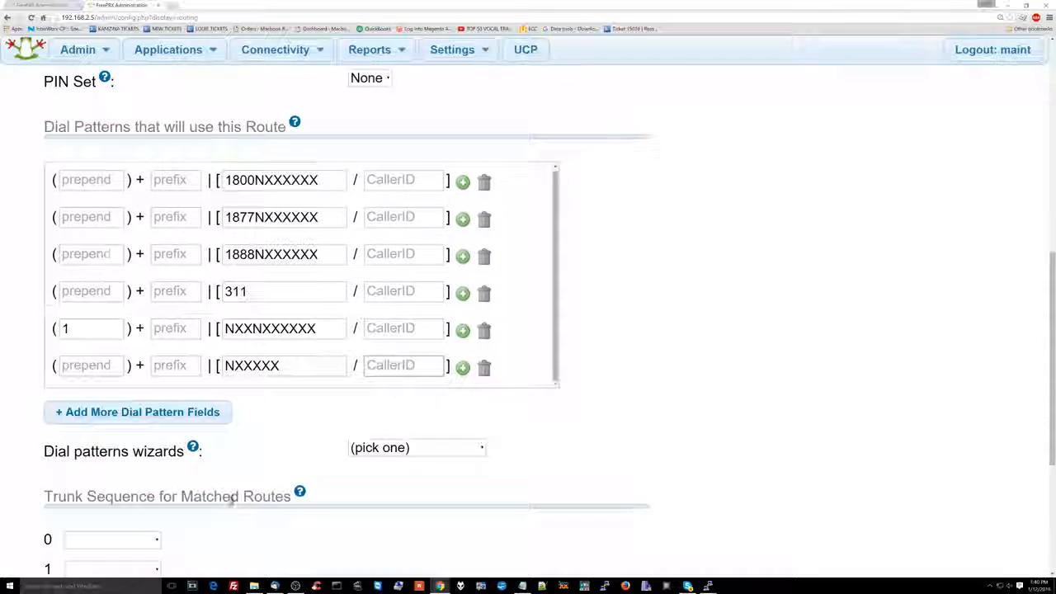
{"action": "scroll", "coordinate": [353, 376], "scroll_direction": "down", "scroll_amount": 1}
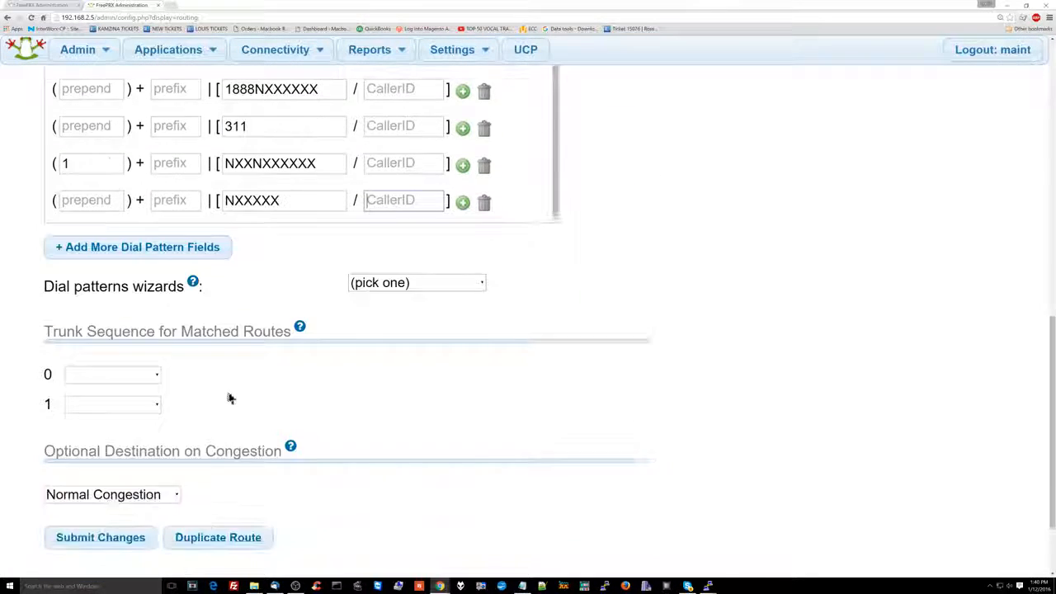
{"action": "left_click", "coordinate": [141, 377]}
{"action": "left_click", "coordinate": [136, 426]}
{"action": "left_click", "coordinate": [132, 404]}
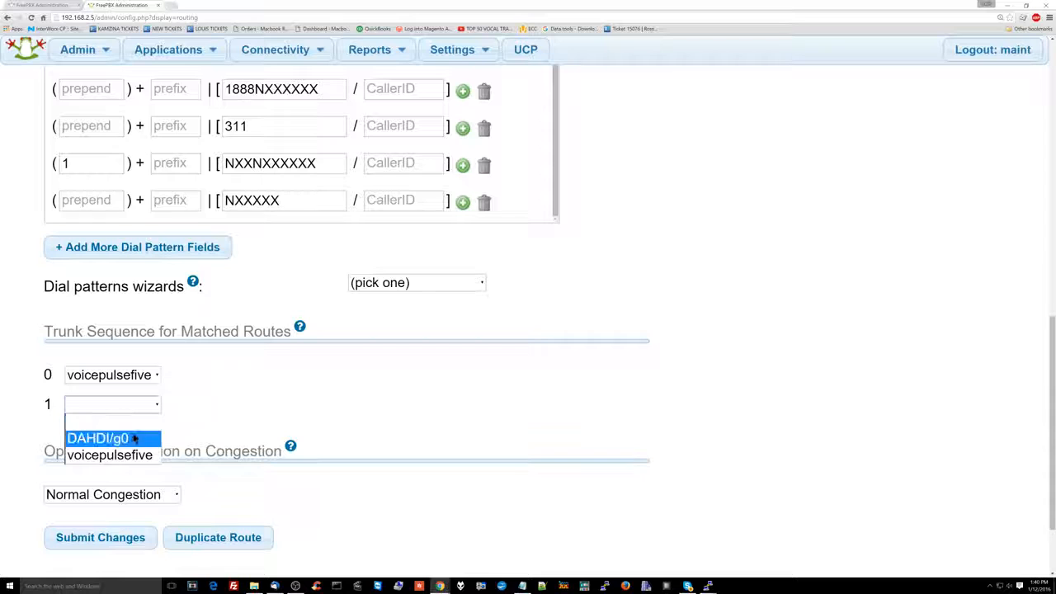
{"action": "left_click", "coordinate": [124, 435]}
{"action": "scroll", "coordinate": [136, 426], "scroll_direction": "down", "scroll_amount": 1}
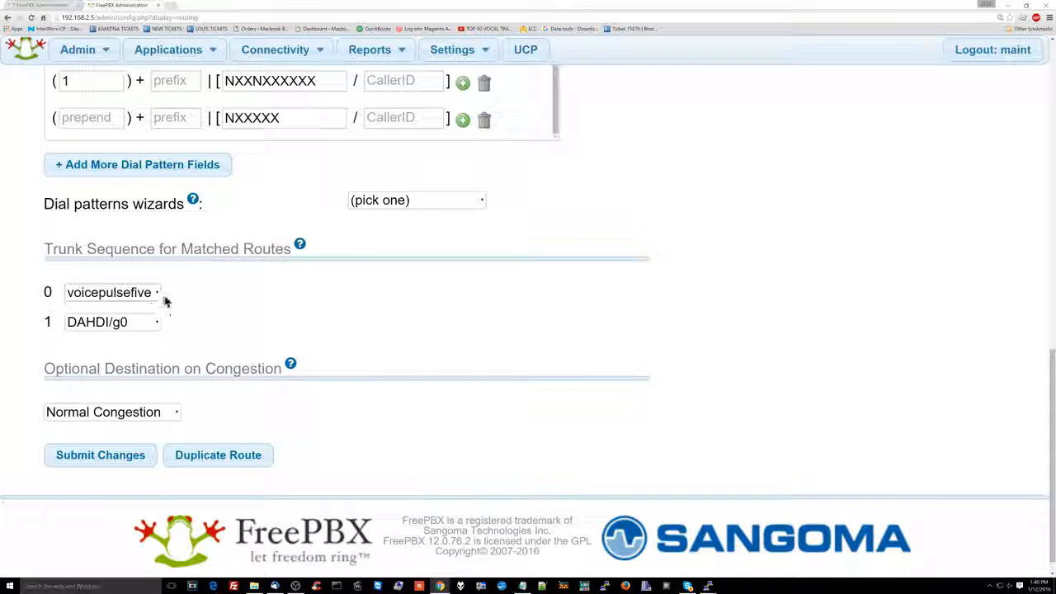
Add another dial pattern row with 411 as its match pattern.
{"action": "scroll", "coordinate": [226, 290], "scroll_direction": "up", "scroll_amount": 3}
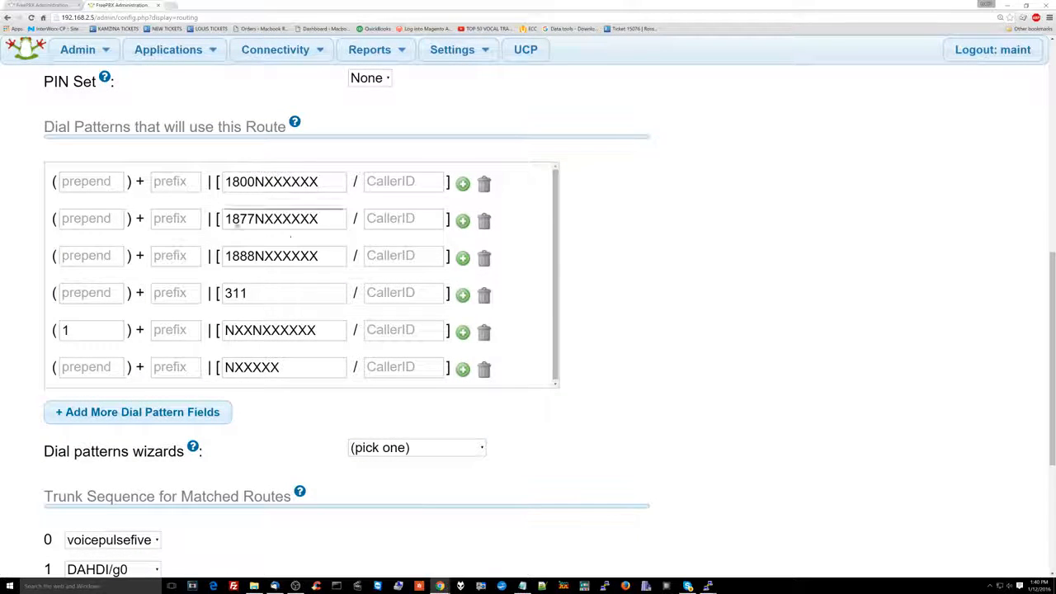
{"action": "scroll", "coordinate": [272, 314], "scroll_direction": "down", "scroll_amount": 1}
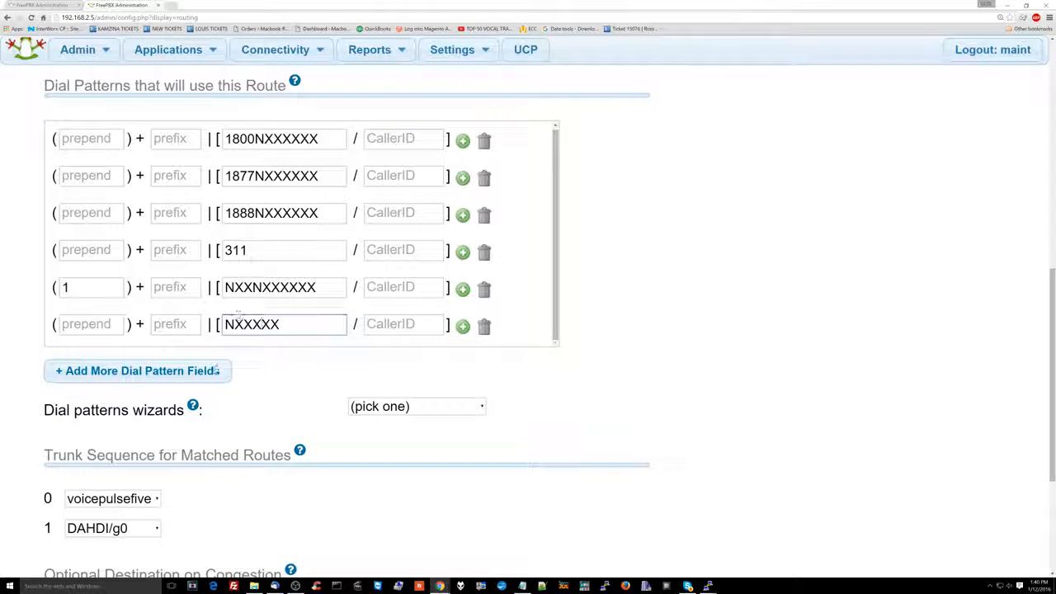
{"action": "left_click", "coordinate": [229, 368]}
{"action": "left_click", "coordinate": [272, 324]}
{"action": "type", "text": "411"}
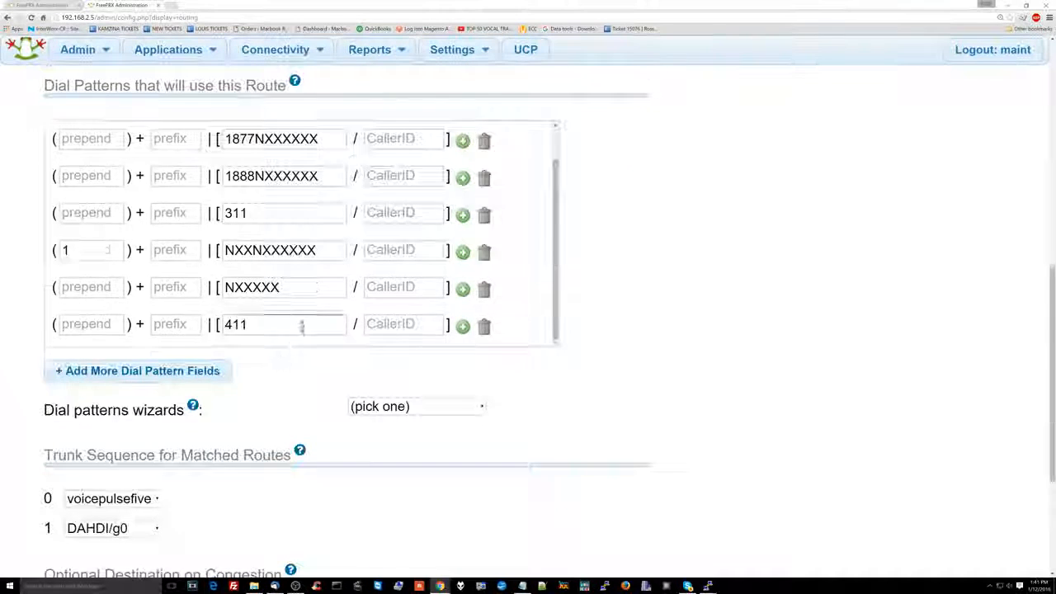
Review the match patterns entered in the route's dial pattern rows.
{"action": "scroll", "coordinate": [302, 328], "scroll_direction": "up", "scroll_amount": 3}
{"action": "double_click", "coordinate": [265, 379]}
{"action": "double_click", "coordinate": [262, 345]}
{"action": "double_click", "coordinate": [272, 308]}
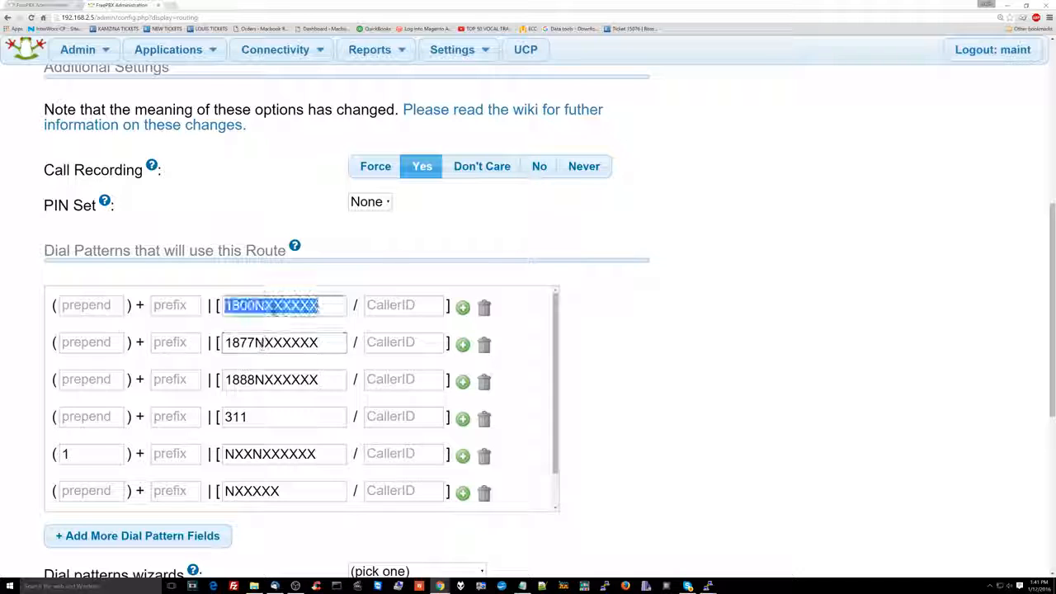
{"action": "double_click", "coordinate": [254, 348]}
{"action": "double_click", "coordinate": [255, 380]}
{"action": "double_click", "coordinate": [252, 453]}
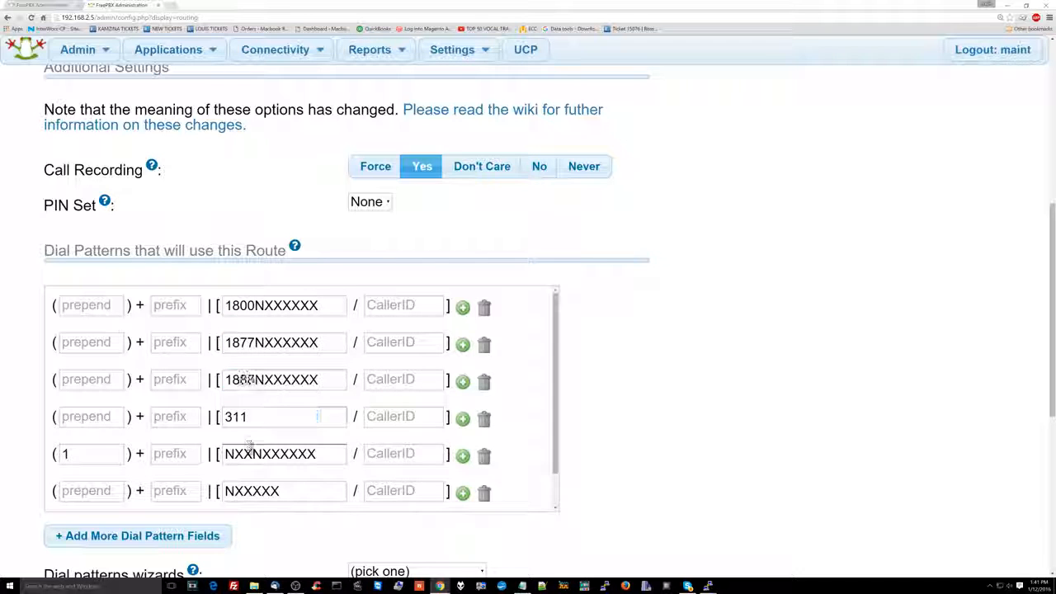
{"action": "double_click", "coordinate": [253, 491]}
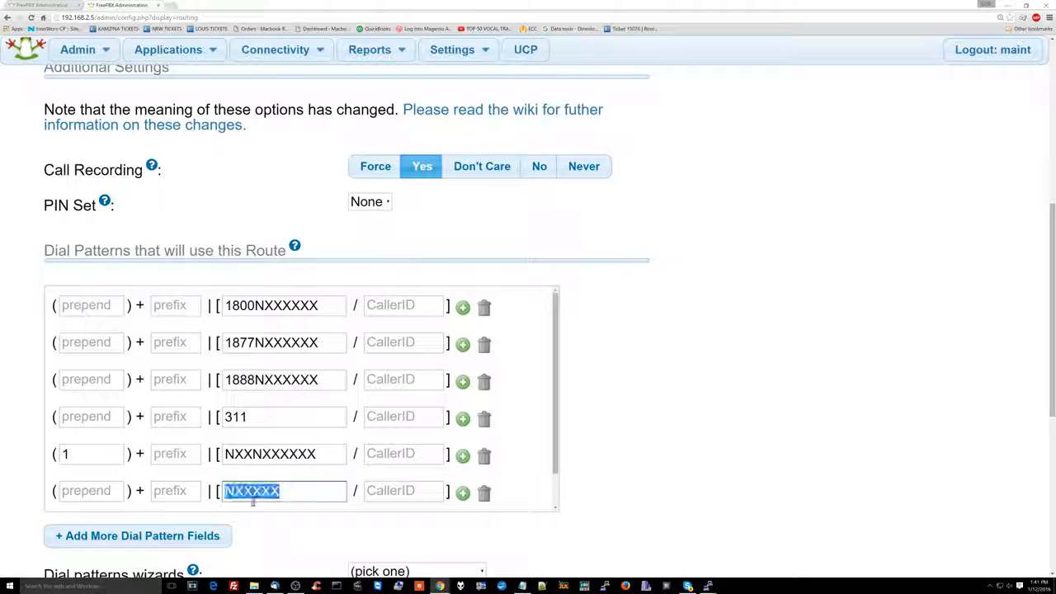
{"action": "double_click", "coordinate": [264, 454]}
Reselect voicepulsefive as the first trunk and look through the optional destinations on congestion without choosing another one.
{"action": "scroll", "coordinate": [229, 439], "scroll_direction": "down", "scroll_amount": 3}
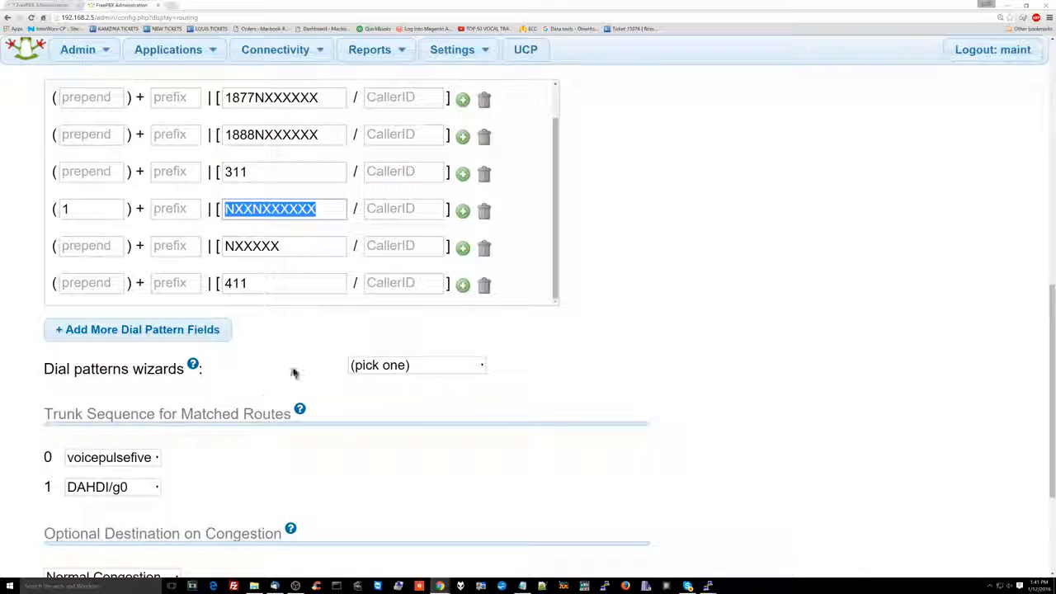
{"action": "left_click", "coordinate": [145, 460]}
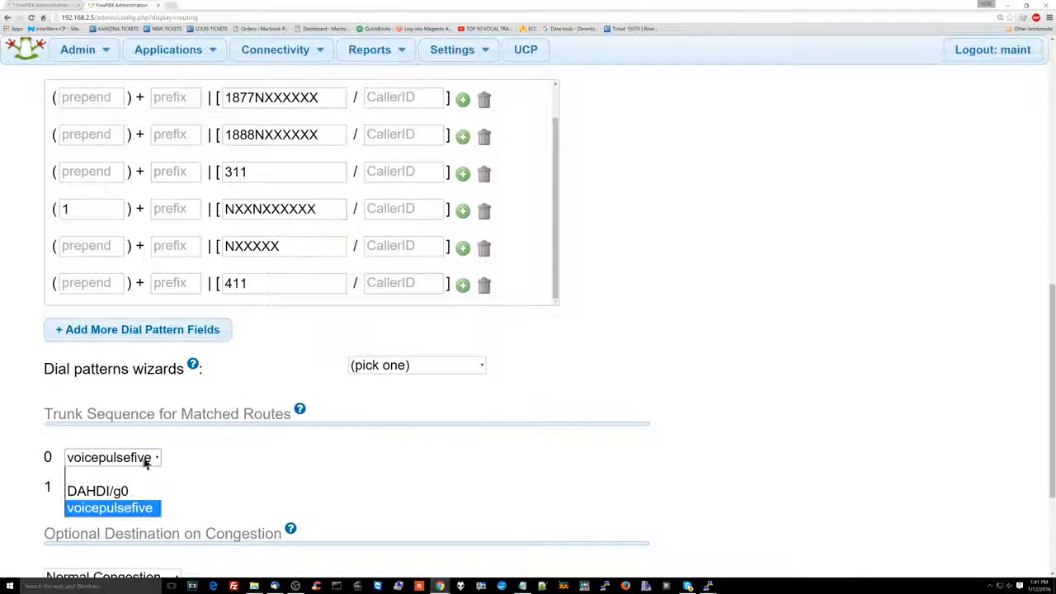
{"action": "left_click", "coordinate": [145, 508]}
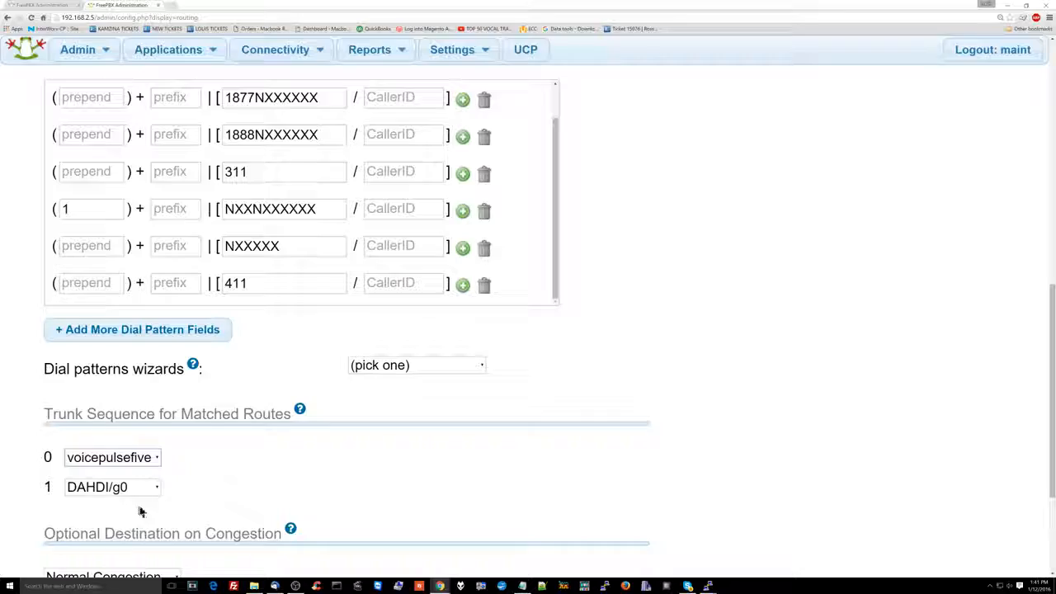
{"action": "scroll", "coordinate": [175, 480], "scroll_direction": "down", "scroll_amount": 1}
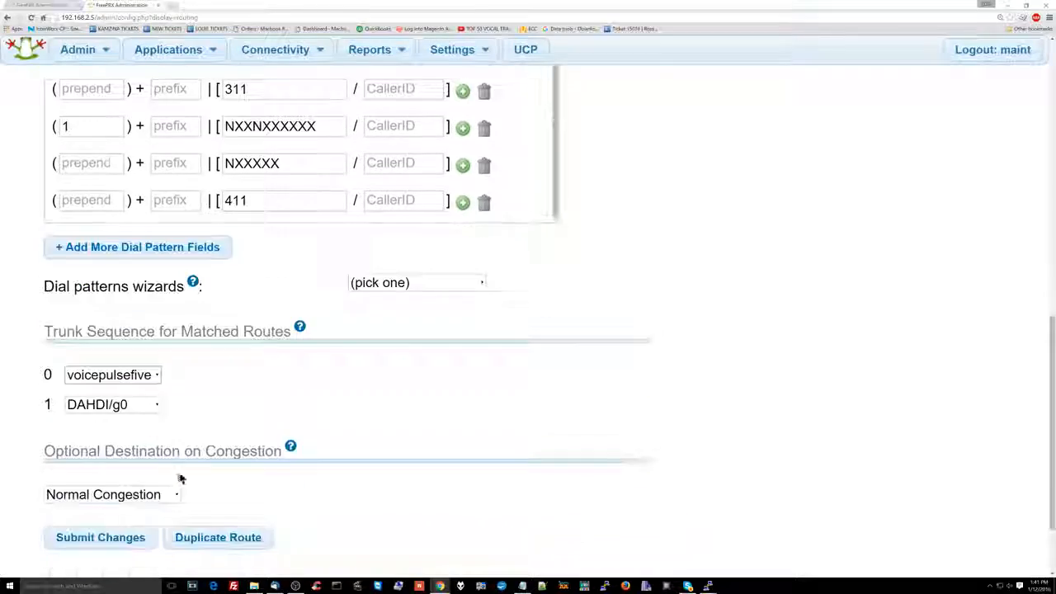
{"action": "left_click", "coordinate": [165, 495]}
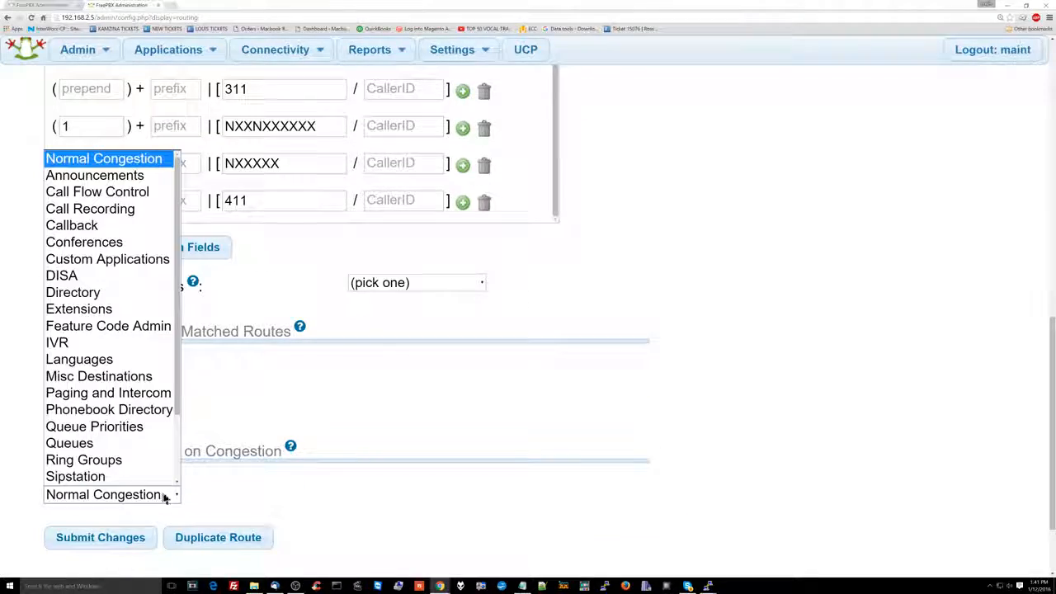
{"action": "left_click", "coordinate": [255, 450]}
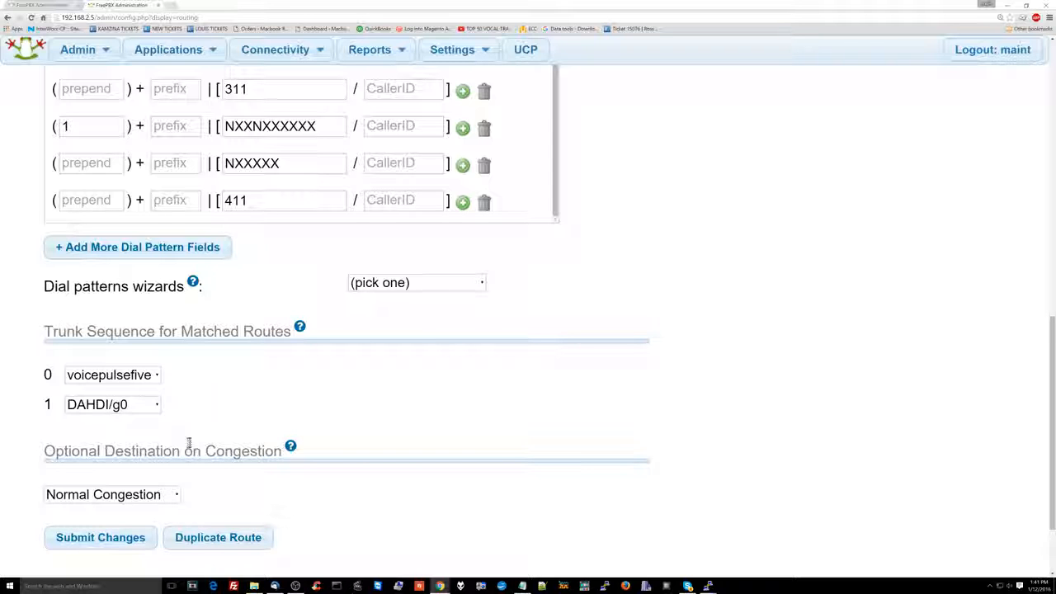
Check the VP5 route's settings once more and submit the route.
{"action": "scroll", "coordinate": [189, 445], "scroll_direction": "up", "scroll_amount": 7}
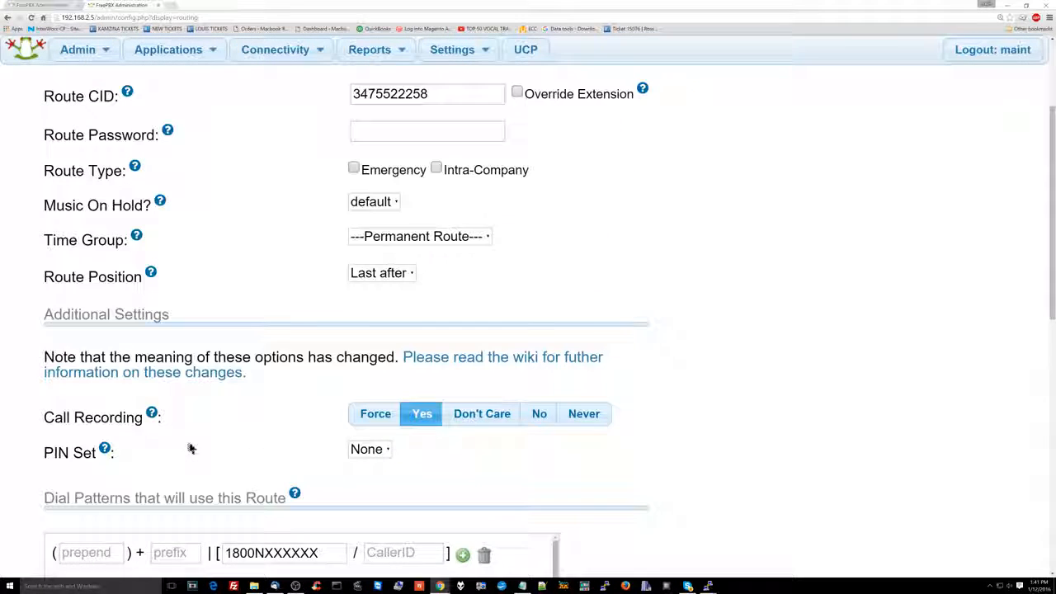
{"action": "scroll", "coordinate": [191, 446], "scroll_direction": "up", "scroll_amount": 2}
{"action": "scroll", "coordinate": [401, 401], "scroll_direction": "down", "scroll_amount": 6}
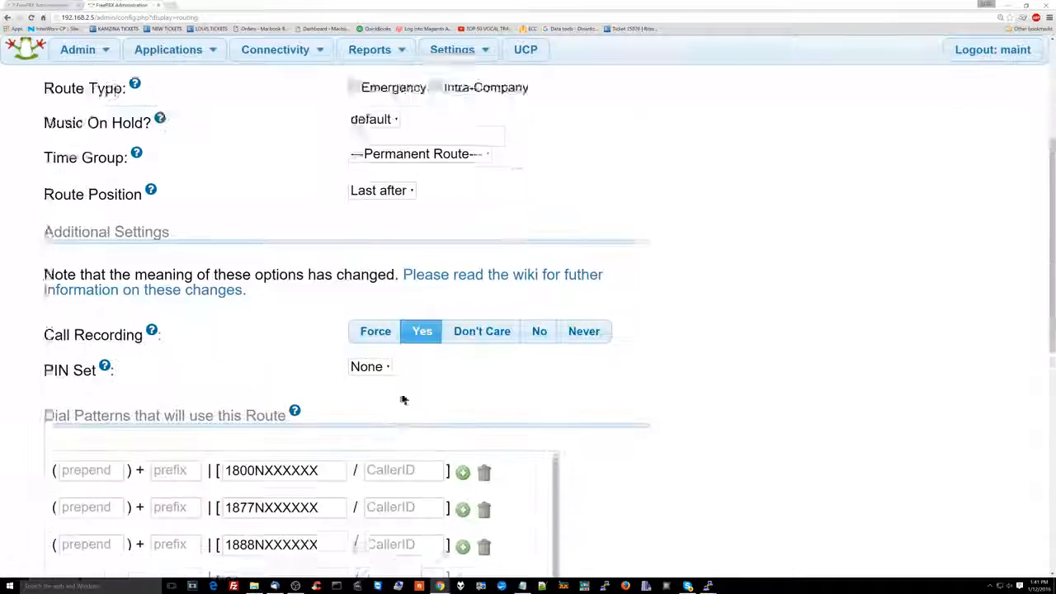
{"action": "scroll", "coordinate": [402, 398], "scroll_direction": "down", "scroll_amount": 3}
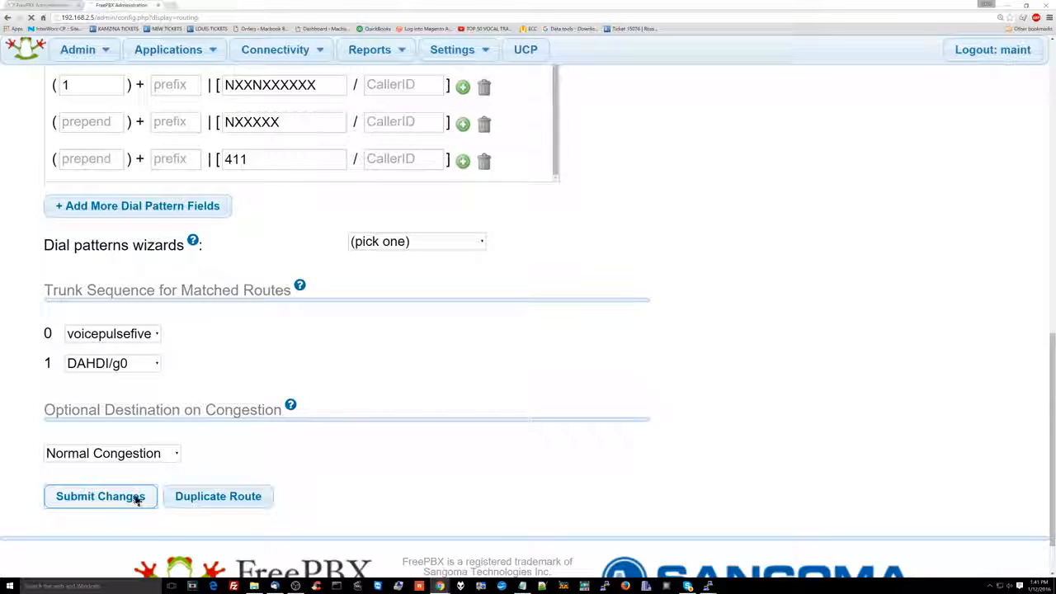
{"action": "left_click", "coordinate": [132, 498]}
Look over the saved VP5 route and apply the pending configuration changes.
{"action": "mouse_move", "coordinate": [152, 471]}
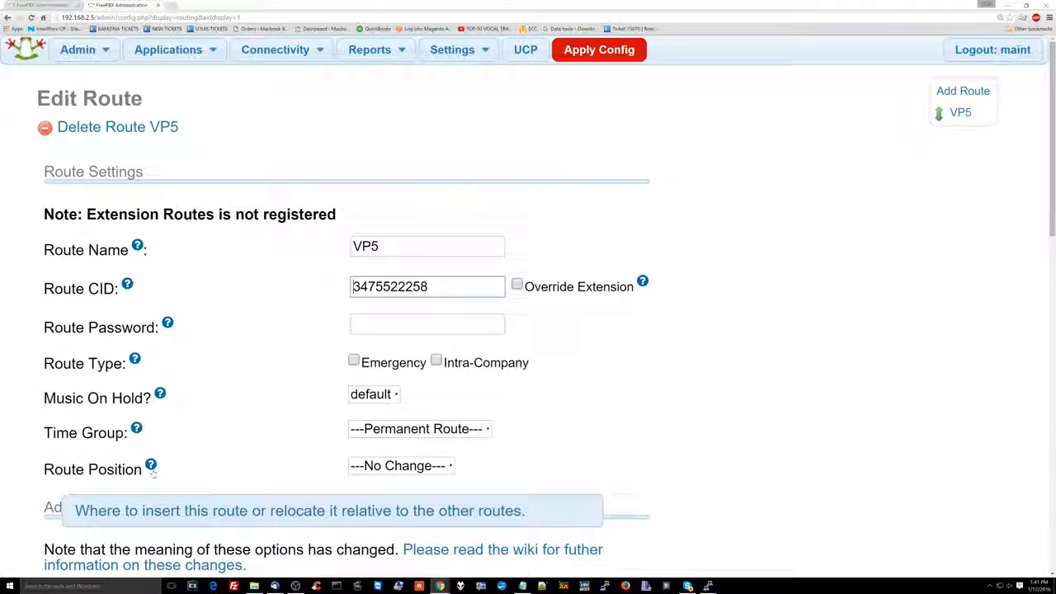
{"action": "scroll", "coordinate": [153, 471], "scroll_direction": "down", "scroll_amount": 11}
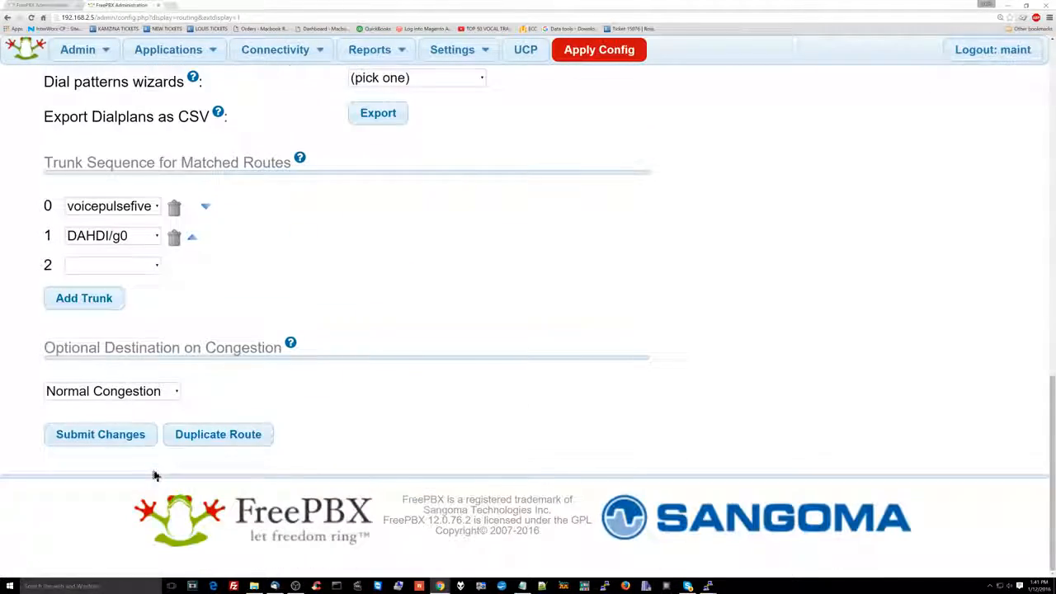
{"action": "scroll", "coordinate": [392, 217], "scroll_direction": "up", "scroll_amount": 13}
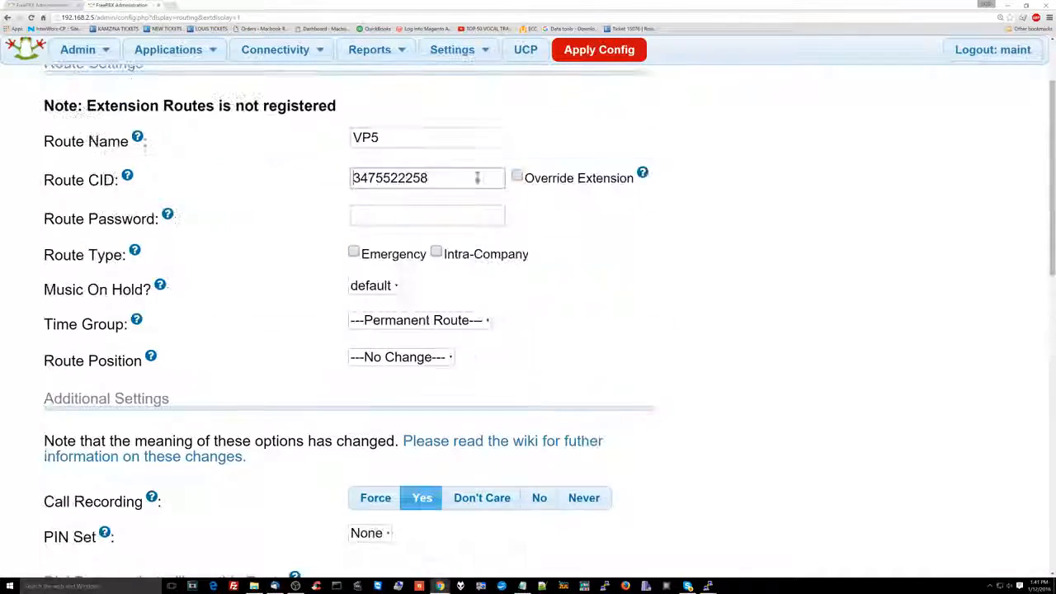
{"action": "left_click", "coordinate": [585, 53]}
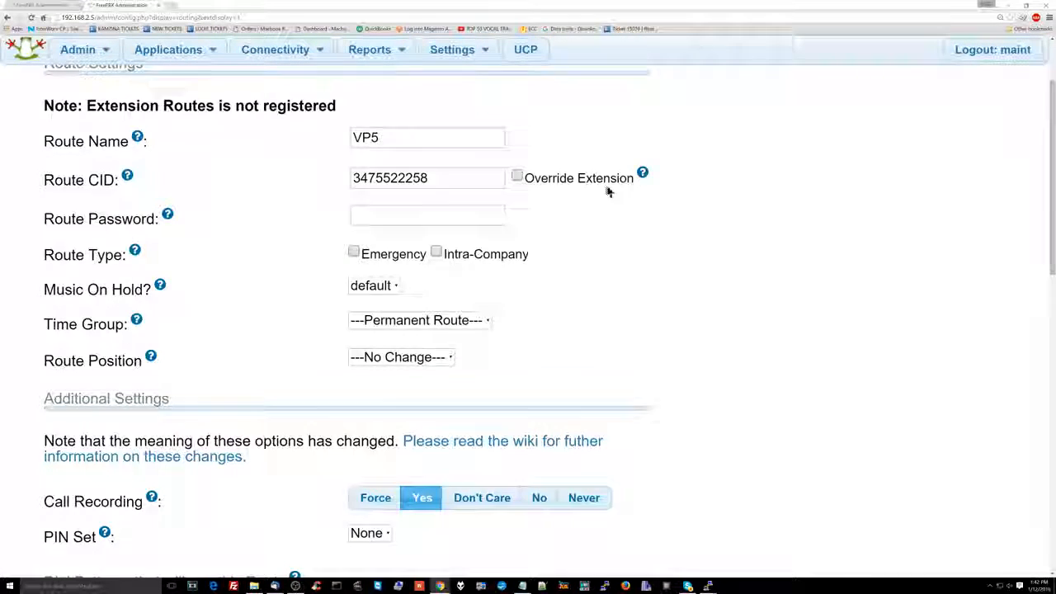
Start a new outbound route named EMERGENCY and enter the outgoing phone number as its route CID.
{"action": "scroll", "coordinate": [577, 181], "scroll_direction": "up", "scroll_amount": 1}
{"action": "left_click", "coordinate": [971, 97]}
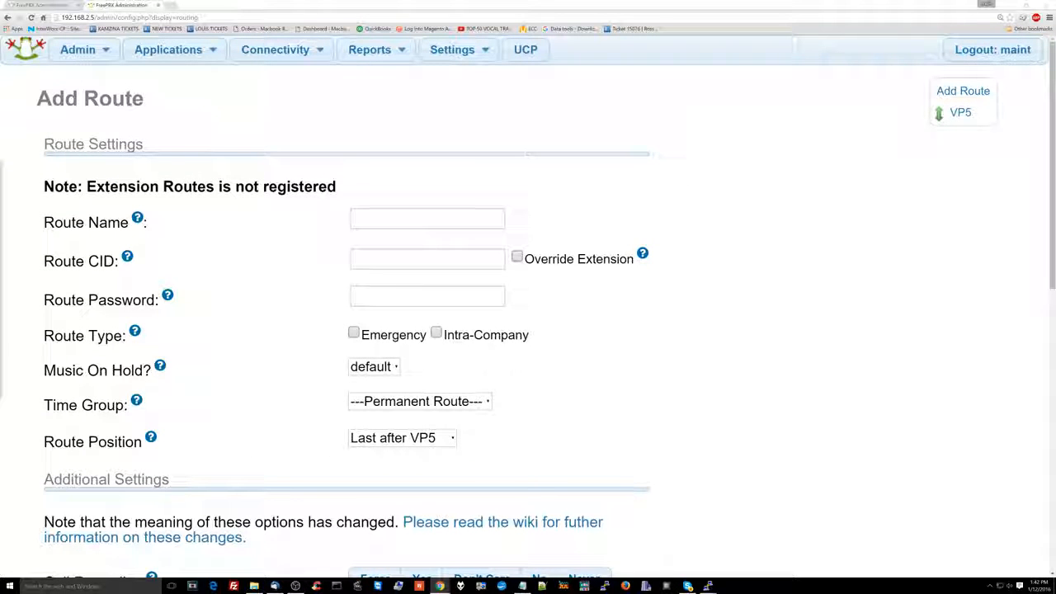
{"action": "left_click", "coordinate": [381, 220]}
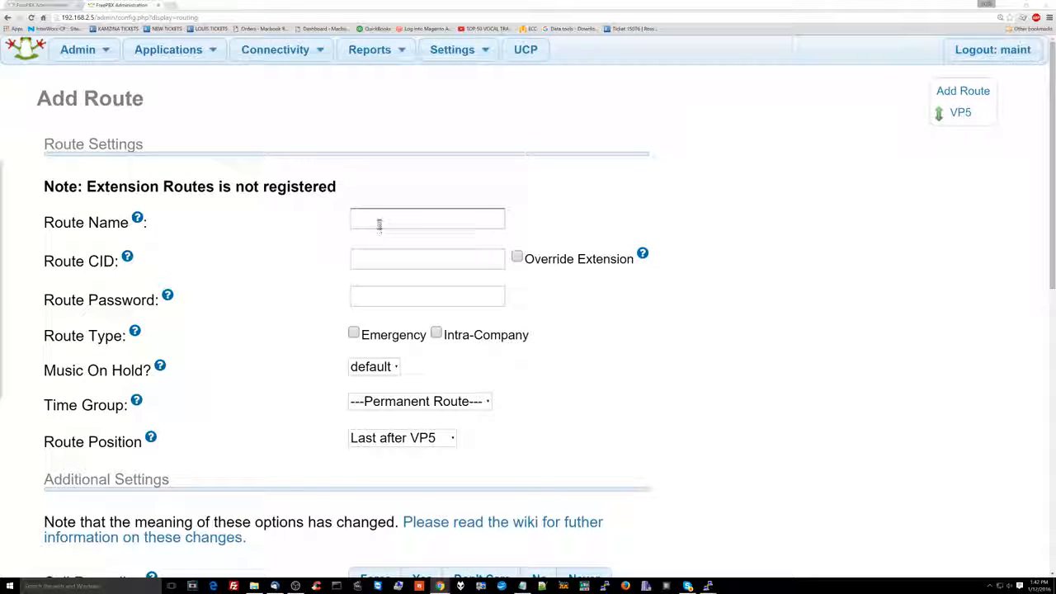
{"action": "type", "text": "EMERGENCY"}
{"action": "left_click", "coordinate": [379, 259]}
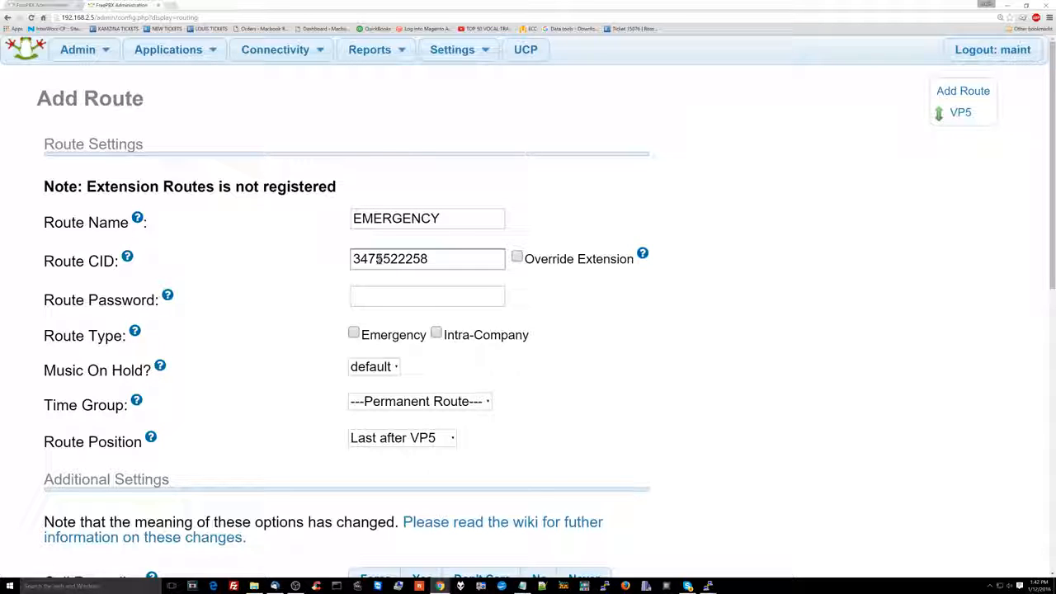
Mark the route type as Emergency and read the help text for that setting.
{"action": "double_click", "coordinate": [377, 338]}
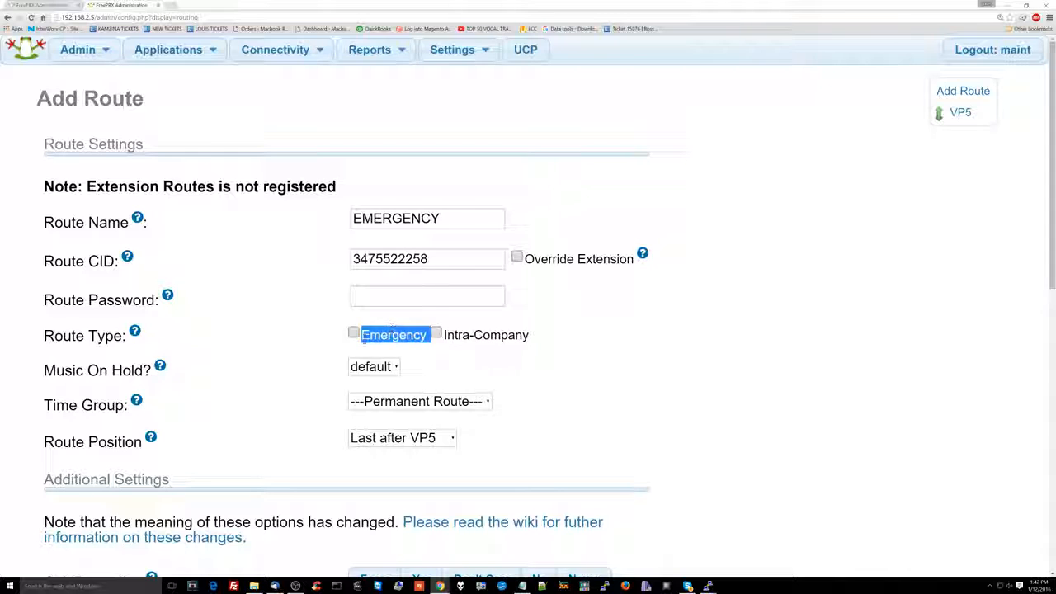
{"action": "left_click", "coordinate": [353, 333]}
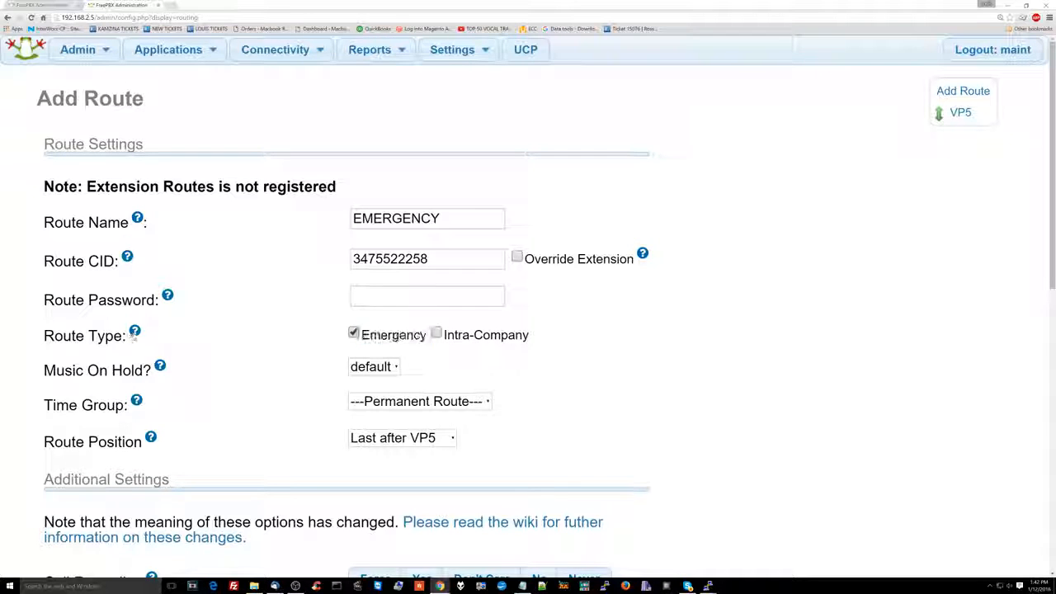
{"action": "mouse_move", "coordinate": [133, 340]}
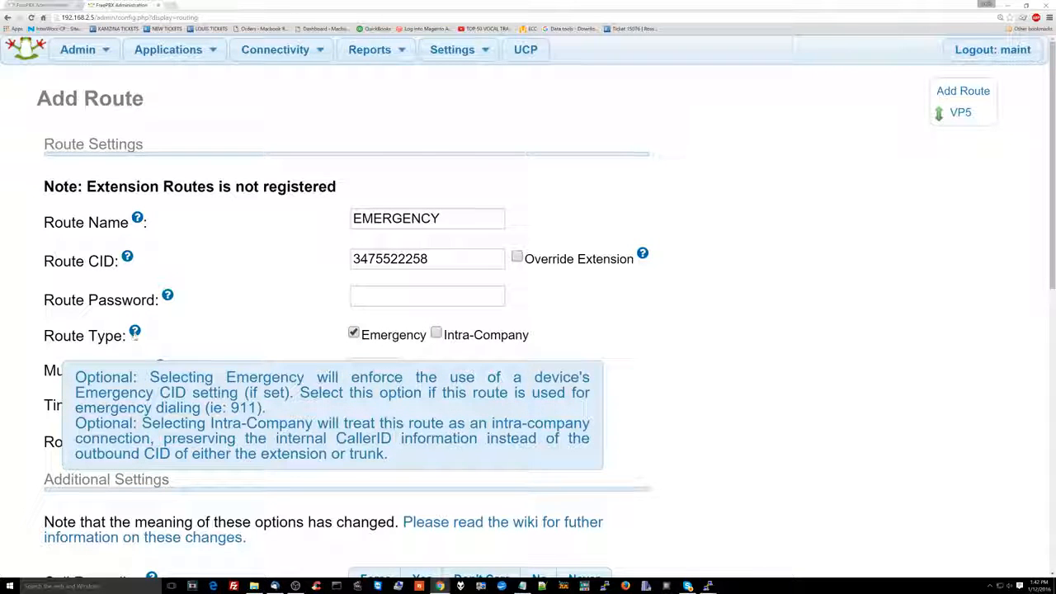
Enter 811 and 911 as match patterns in two separate dial pattern rows of the EMERGENCY route.
{"action": "scroll", "coordinate": [252, 325], "scroll_direction": "down", "scroll_amount": 1}
{"action": "scroll", "coordinate": [330, 358], "scroll_direction": "down", "scroll_amount": 3}
{"action": "scroll", "coordinate": [347, 281], "scroll_direction": "down", "scroll_amount": 1}
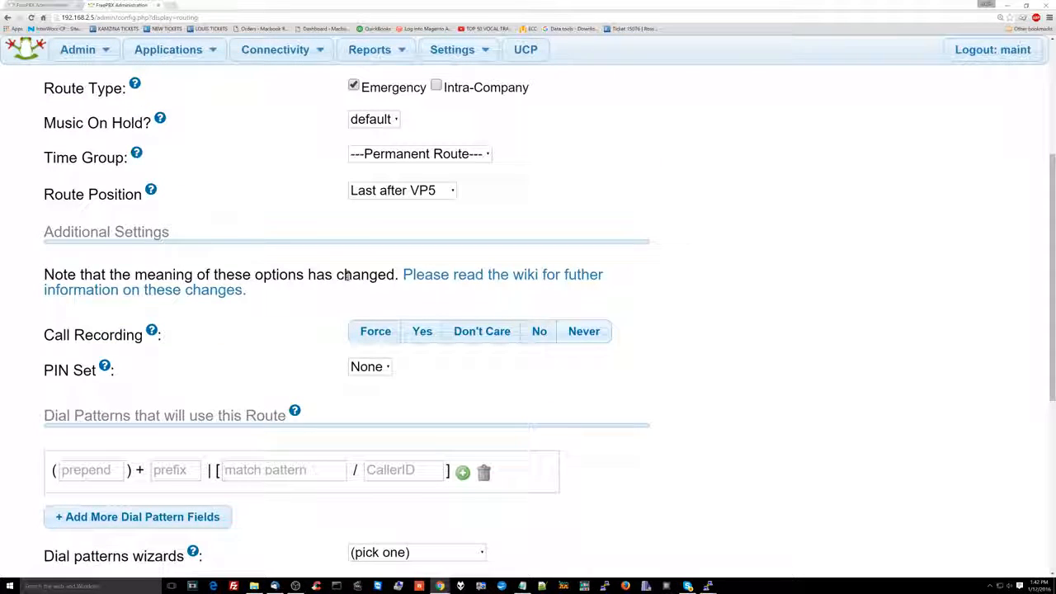
{"action": "scroll", "coordinate": [310, 386], "scroll_direction": "down", "scroll_amount": 2}
{"action": "left_click", "coordinate": [310, 389]}
{"action": "type", "text": "8111"}
{"action": "key", "text": "BackSpace"}
{"action": "left_click", "coordinate": [200, 434]}
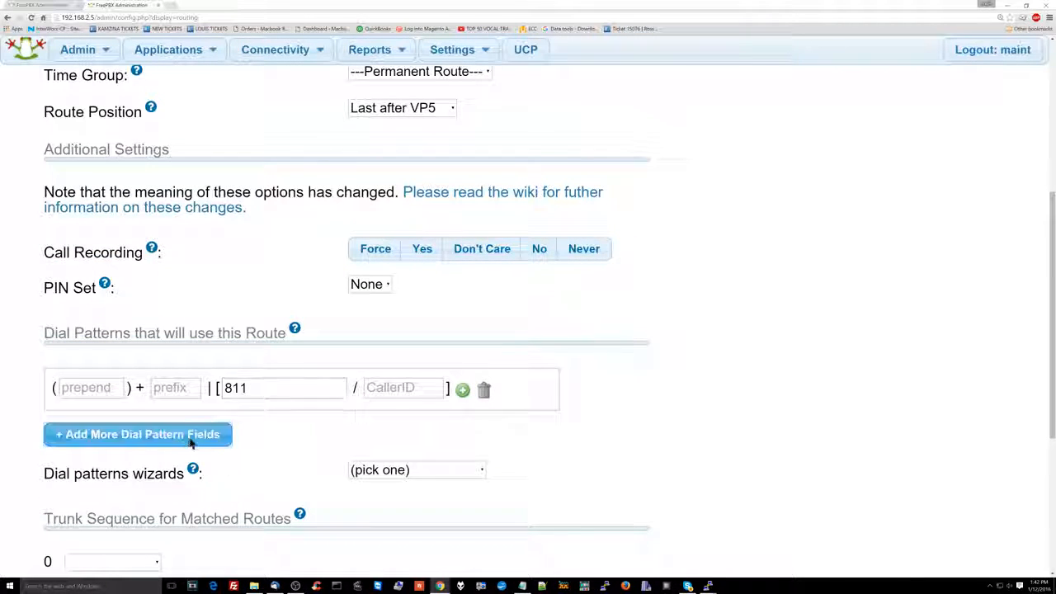
{"action": "left_click", "coordinate": [238, 425]}
{"action": "type", "text": "911"}
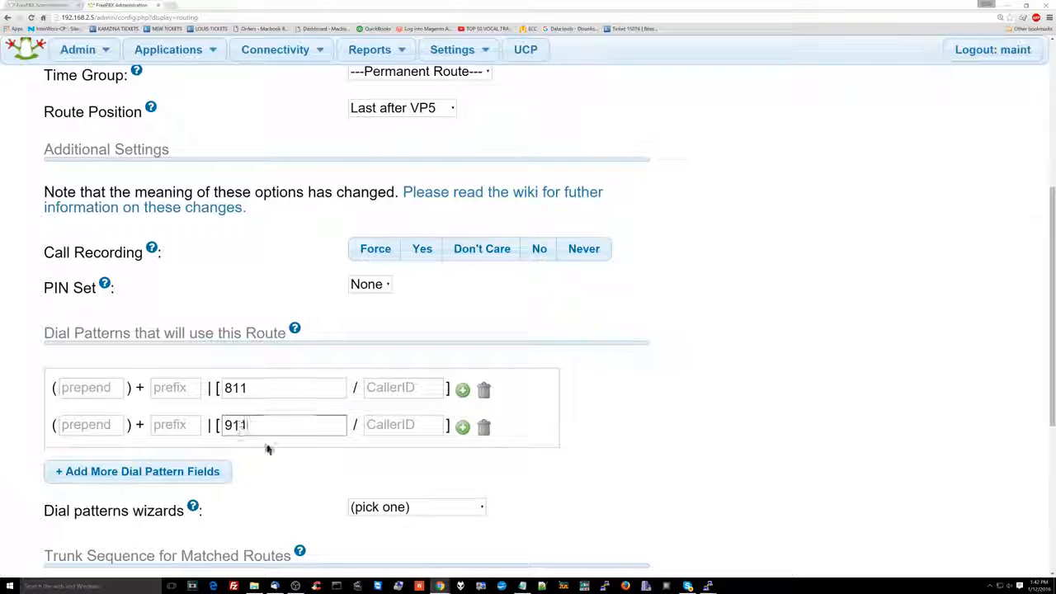
{"action": "scroll", "coordinate": [276, 453], "scroll_direction": "down", "scroll_amount": 1}
{"action": "double_click", "coordinate": [268, 385]}
Set the trunk sequence for matched routes to voicepulsefive first and DAHDI/g0 second.
{"action": "scroll", "coordinate": [266, 417], "scroll_direction": "down", "scroll_amount": 2}
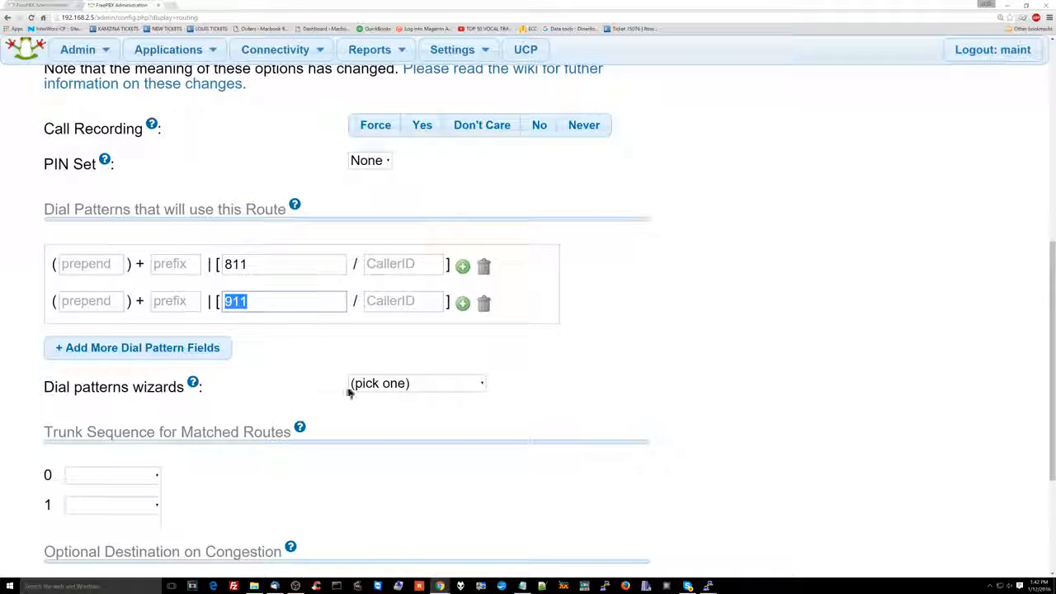
{"action": "scroll", "coordinate": [211, 383], "scroll_direction": "down", "scroll_amount": 3}
{"action": "left_click", "coordinate": [154, 353]}
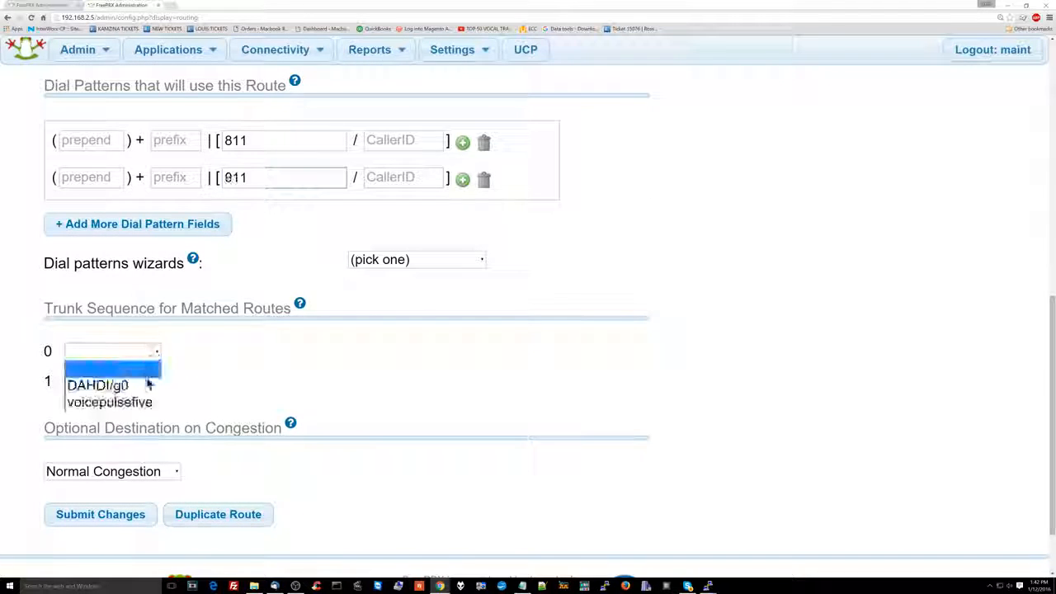
{"action": "left_click", "coordinate": [145, 406]}
{"action": "left_click", "coordinate": [152, 381]}
{"action": "left_click", "coordinate": [138, 416]}
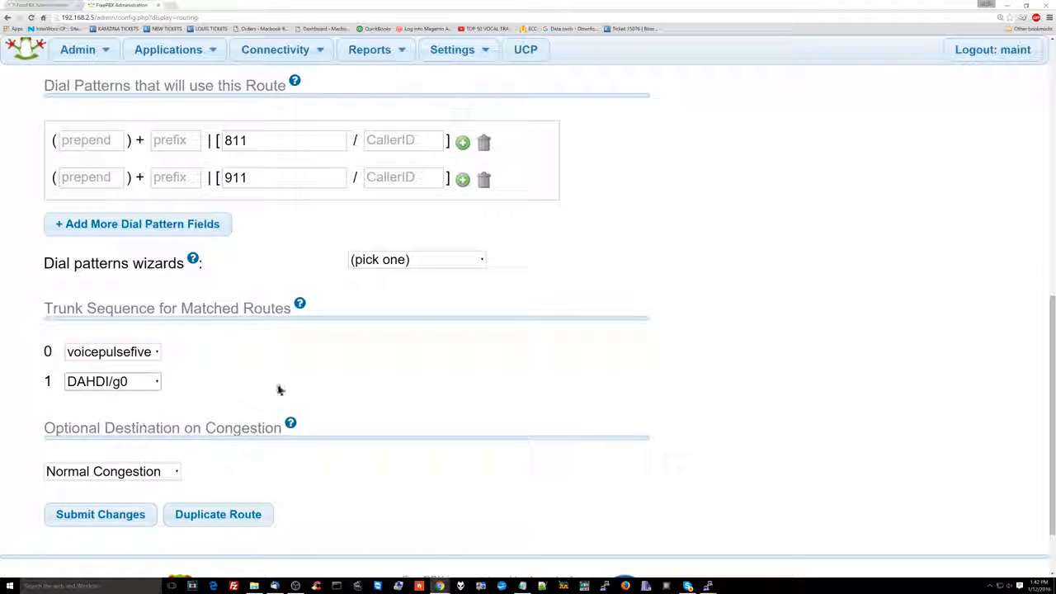
Submit the EMERGENCY route, look over its saved settings and apply the pending configuration changes.
{"action": "left_click", "coordinate": [143, 513]}
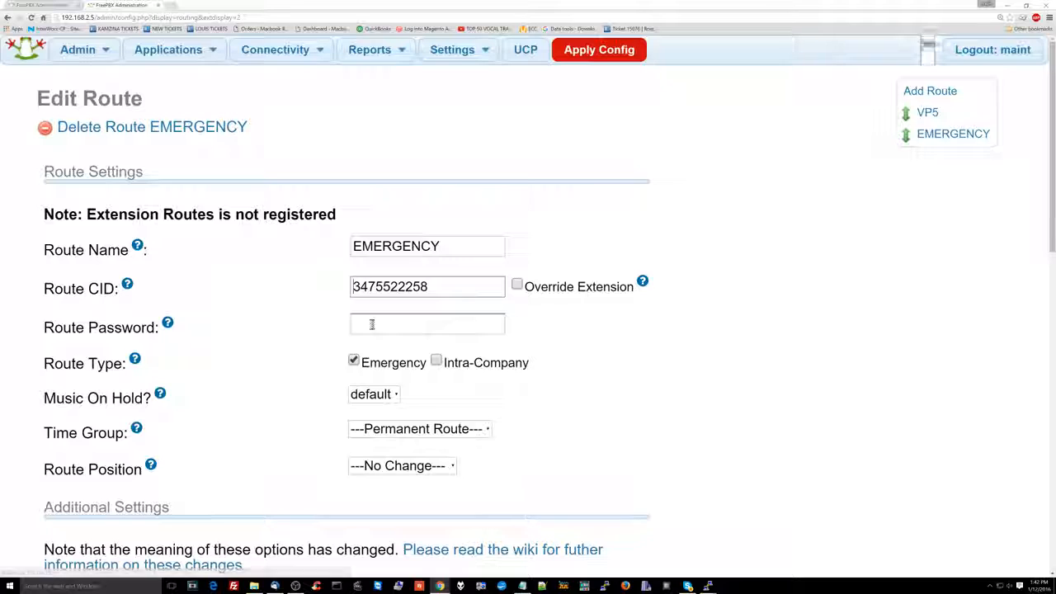
{"action": "scroll", "coordinate": [397, 363], "scroll_direction": "down", "scroll_amount": 7}
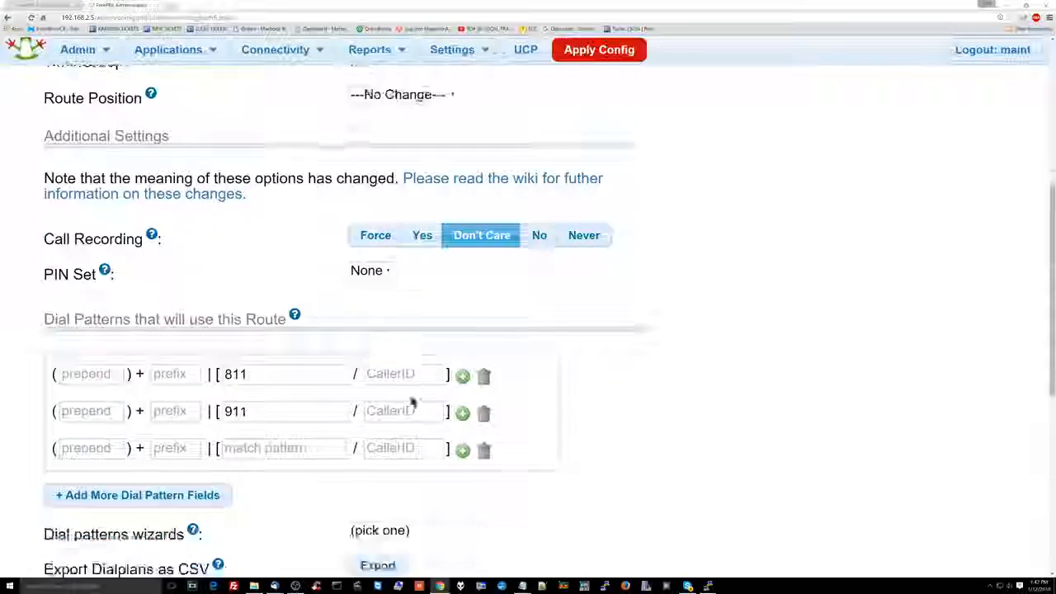
{"action": "scroll", "coordinate": [407, 470], "scroll_direction": "up", "scroll_amount": 7}
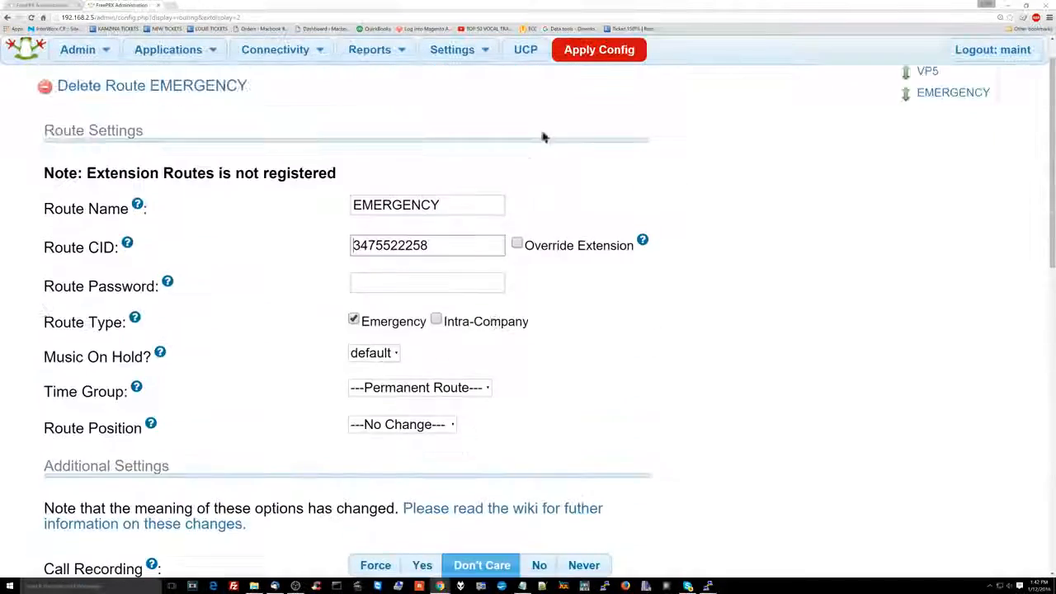
{"action": "left_click", "coordinate": [585, 47]}
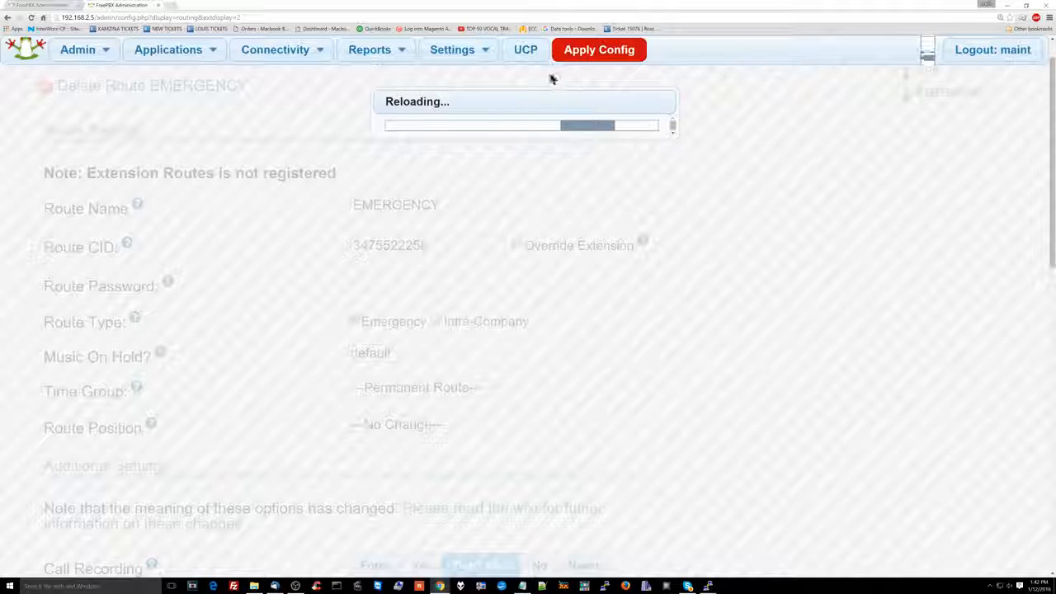